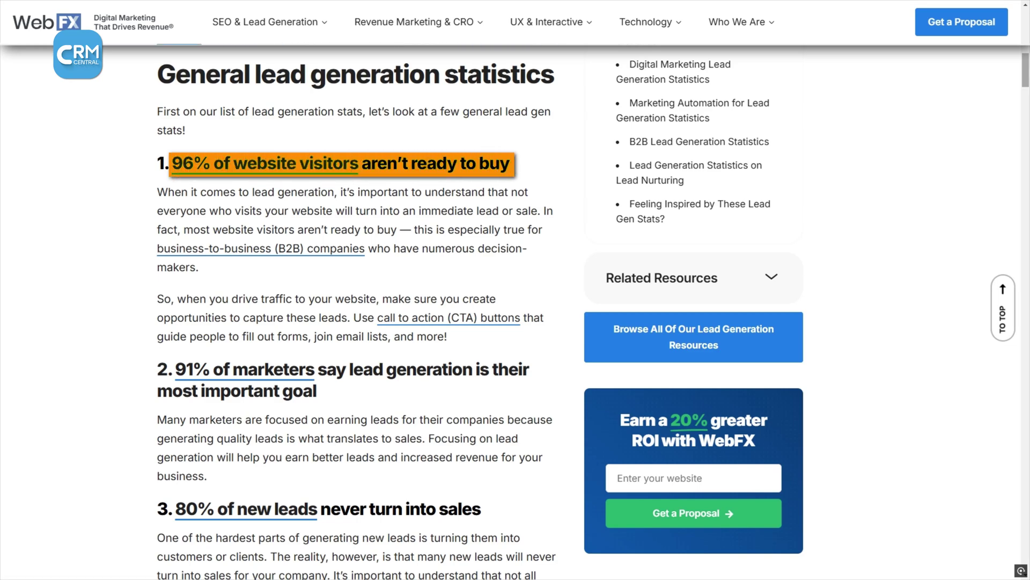
Step: Scroll the WebFX statistics article down to point 3 about unconverted leads
{"action": "scroll", "coordinate": [354, 311], "scroll_direction": "down", "scroll_amount": 5}
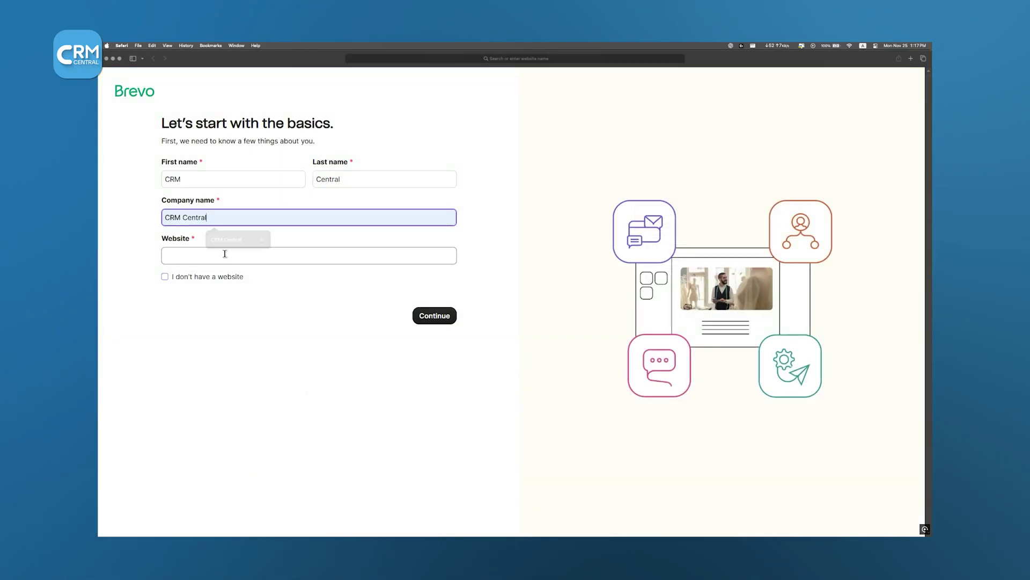
{"action": "left_click", "coordinate": [223, 252]}
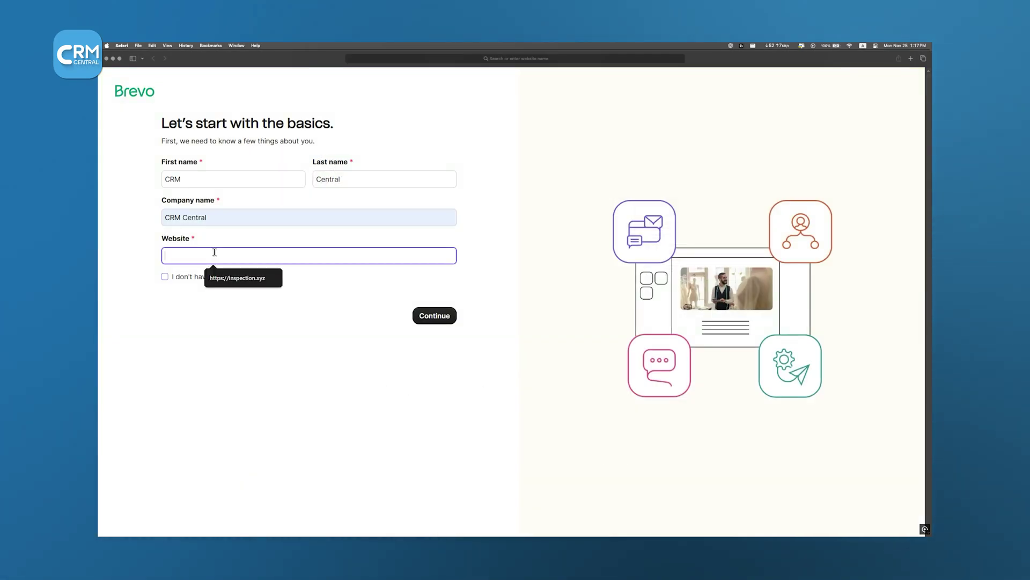
{"action": "type", "text": "https://crmcentral.com"}
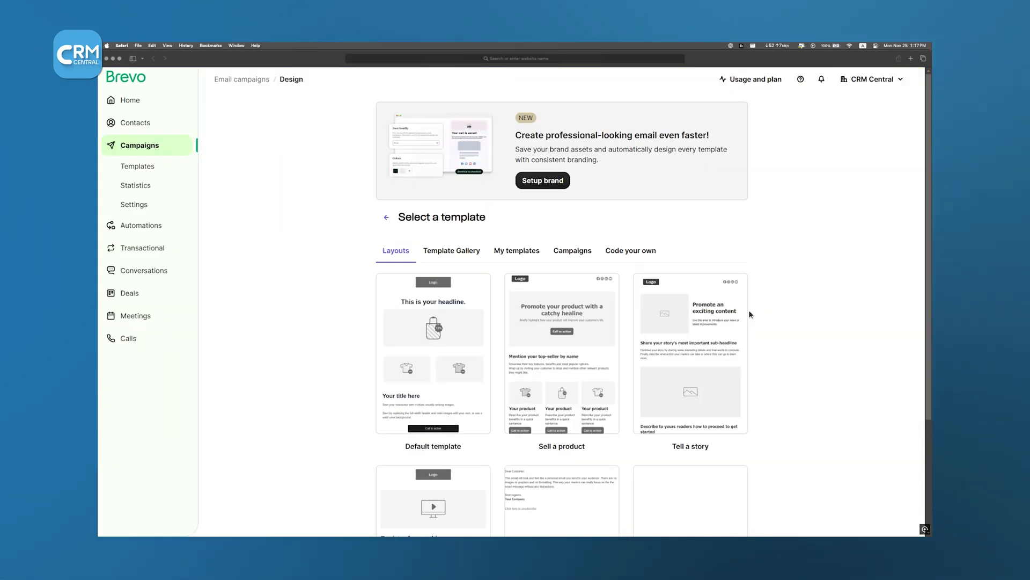
{"action": "scroll", "coordinate": [749, 314], "scroll_direction": "down", "scroll_amount": 3}
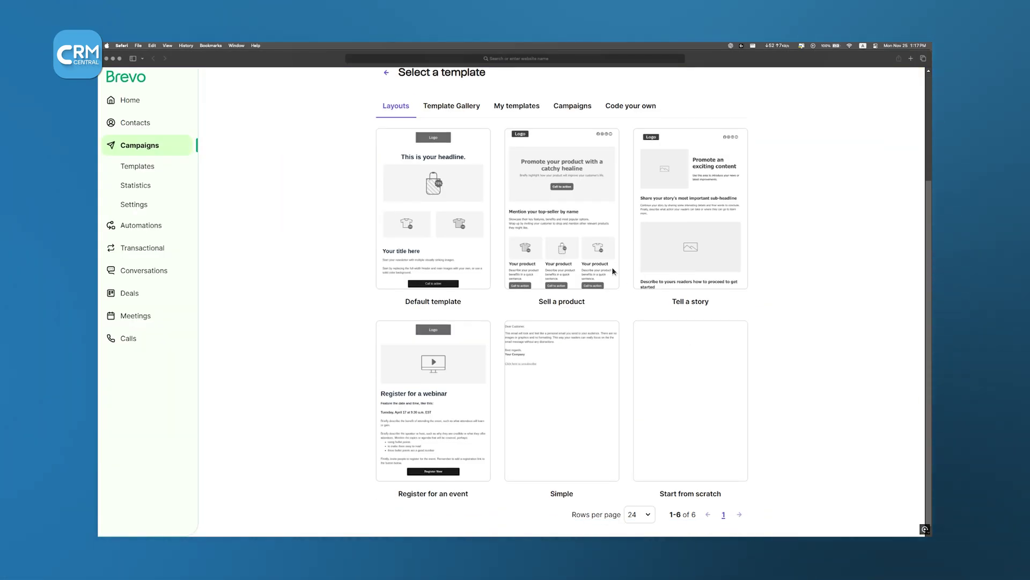
{"action": "mouse_move", "coordinate": [584, 246]}
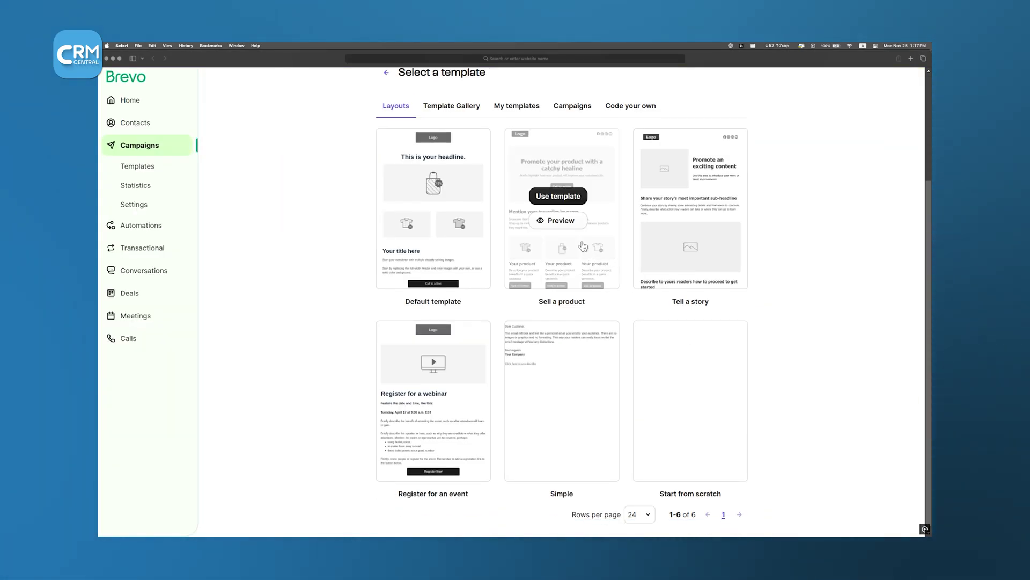
{"action": "left_click", "coordinate": [555, 197]}
Step: Look over the new email and preview it in the Mobile layout
{"action": "scroll", "coordinate": [763, 210], "scroll_direction": "down", "scroll_amount": 6}
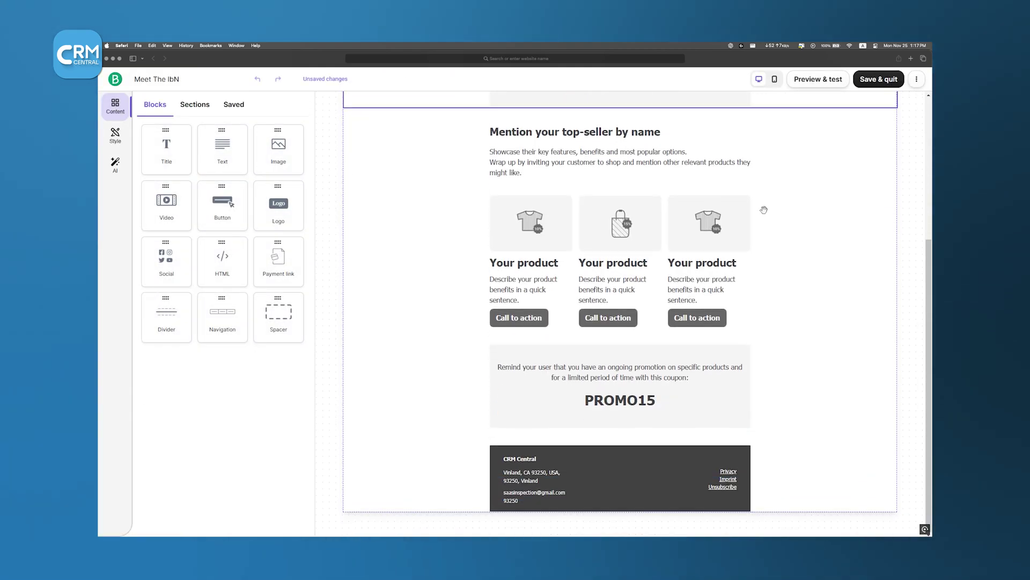
{"action": "scroll", "coordinate": [763, 210], "scroll_direction": "up", "scroll_amount": 8}
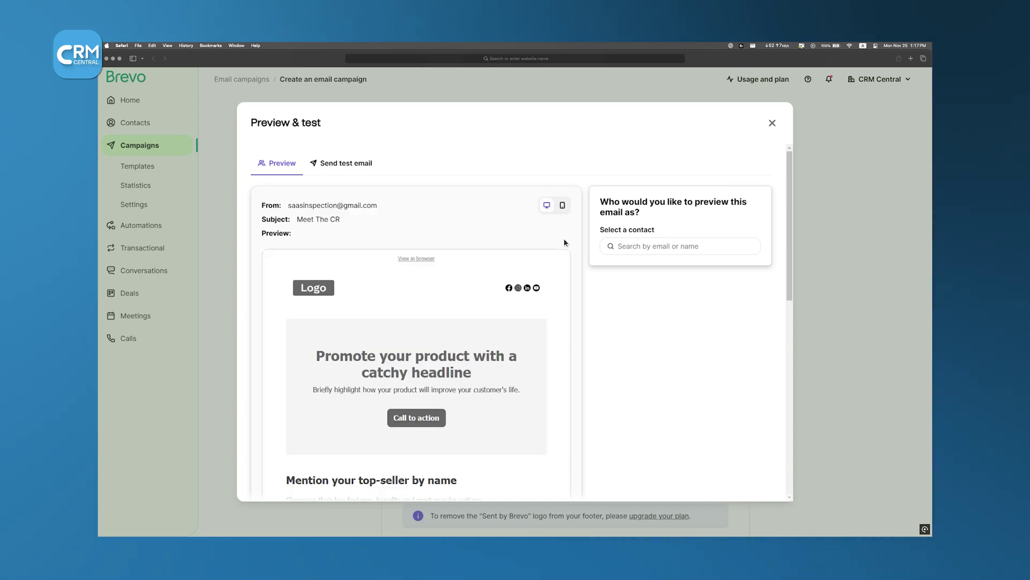
{"action": "scroll", "coordinate": [564, 243], "scroll_direction": "down", "scroll_amount": 10}
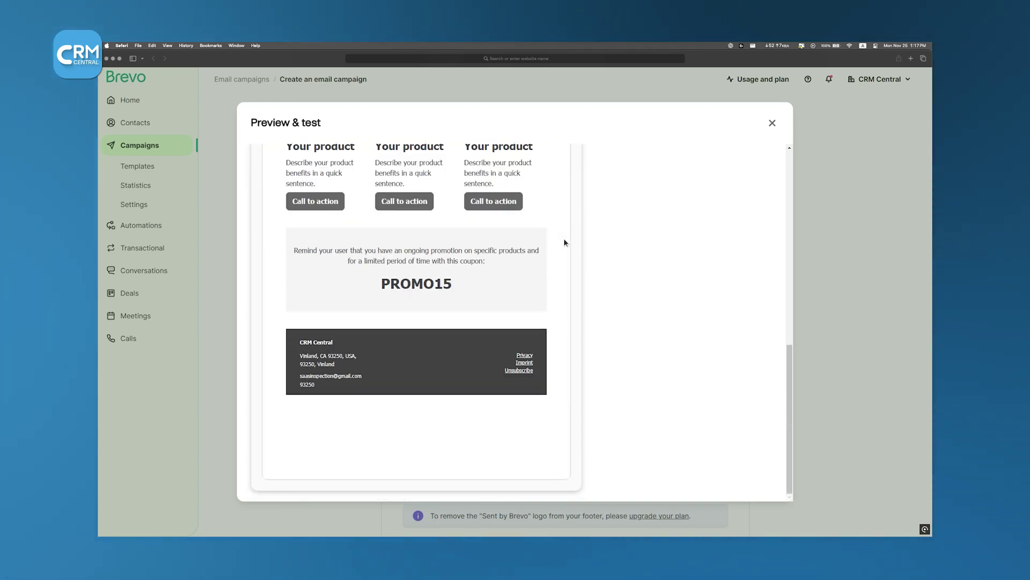
{"action": "scroll", "coordinate": [563, 237], "scroll_direction": "up", "scroll_amount": 12}
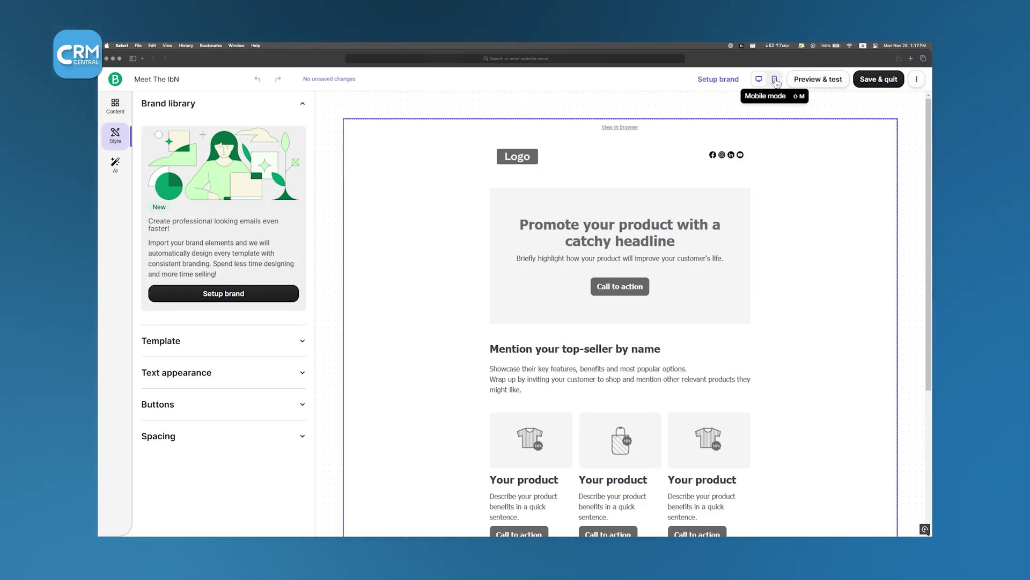
{"action": "left_click", "coordinate": [774, 80]}
{"action": "scroll", "coordinate": [637, 233], "scroll_direction": "down", "scroll_amount": 10}
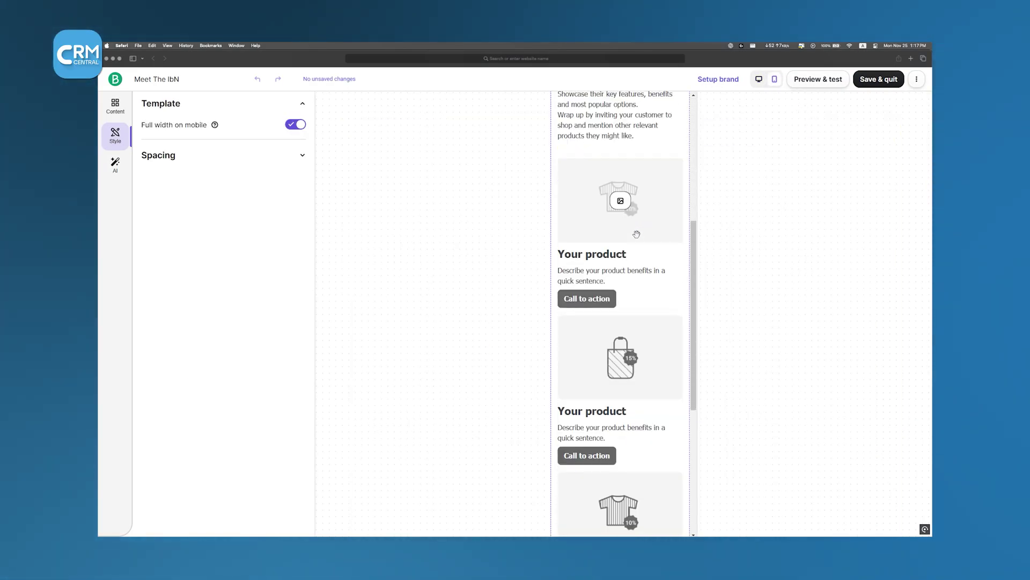
{"action": "scroll", "coordinate": [637, 233], "scroll_direction": "up", "scroll_amount": 10}
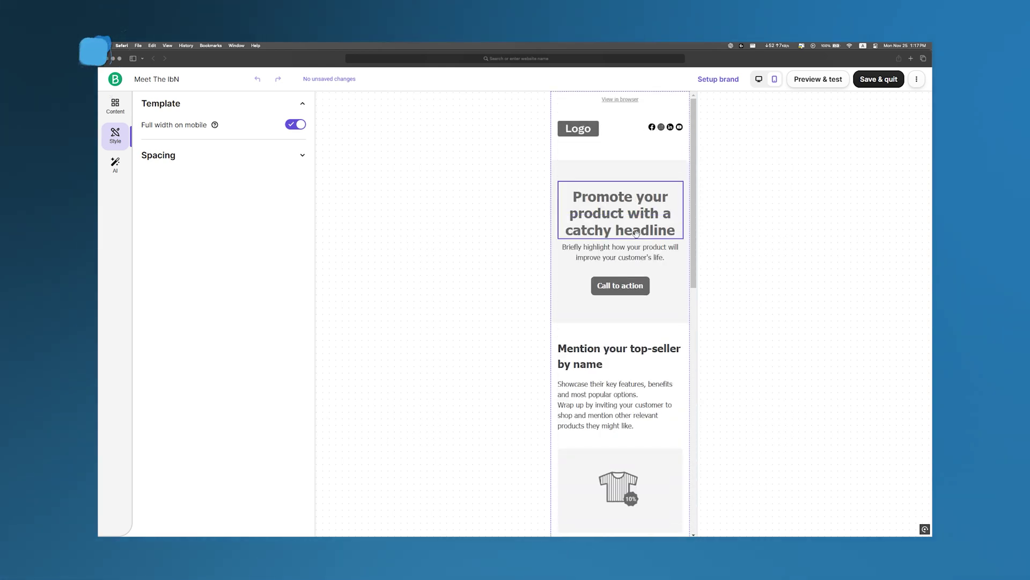
Step: Add a Button block just below the hero section and open its settings
{"action": "left_click", "coordinate": [115, 107]}
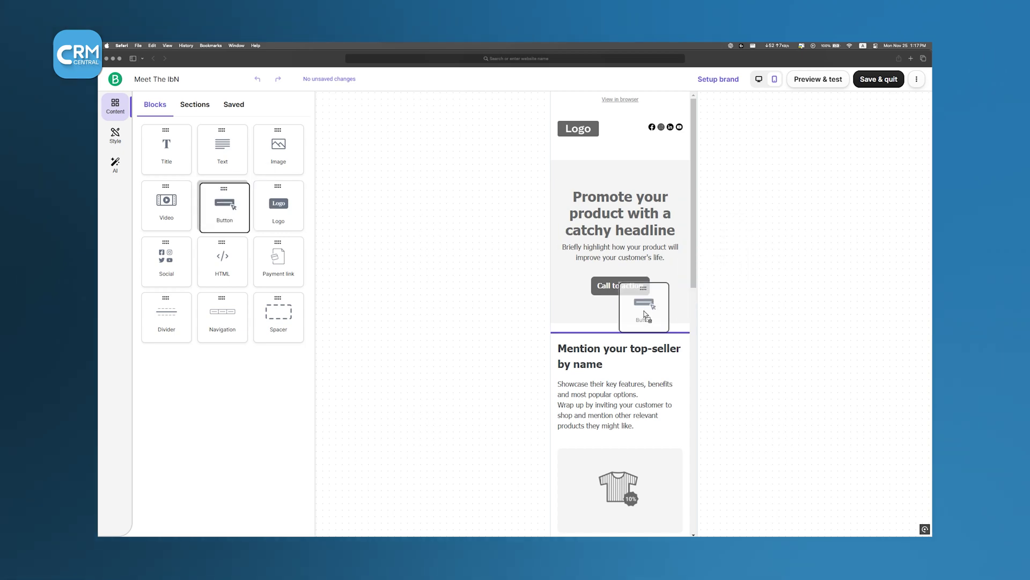
{"action": "left_click_drag", "start_coordinate": [646, 316], "coordinate": [646, 318]}
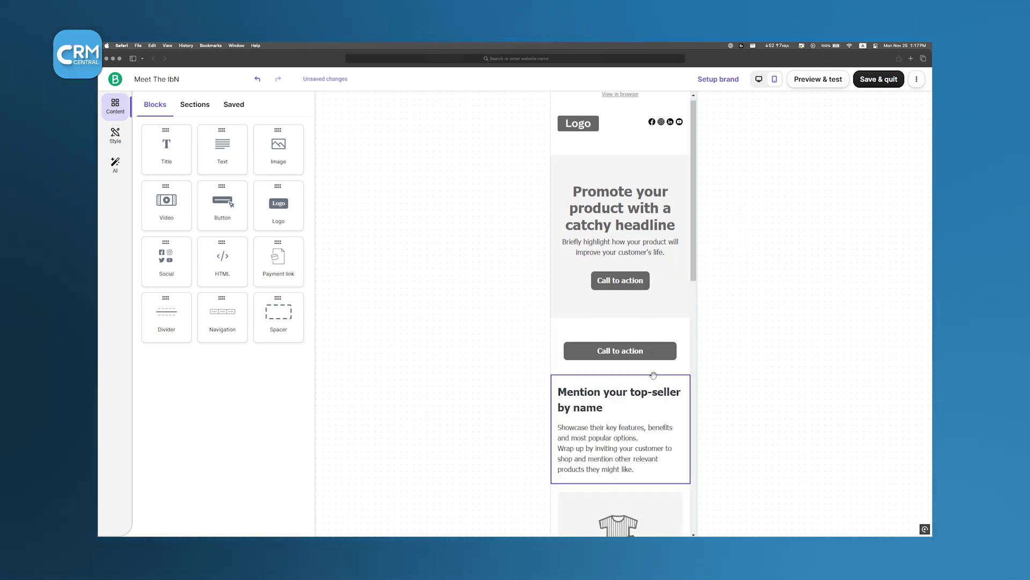
{"action": "left_click", "coordinate": [626, 355]}
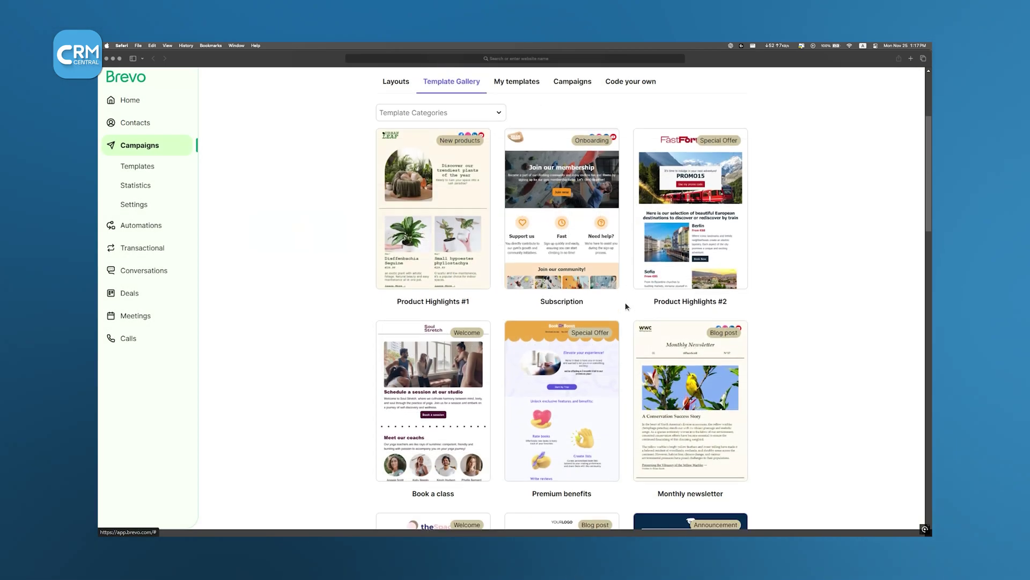
Step: Browse the Template Gallery and preview the Abandoned Cart template
{"action": "scroll", "coordinate": [625, 305], "scroll_direction": "down", "scroll_amount": 5}
{"action": "scroll", "coordinate": [626, 306], "scroll_direction": "down", "scroll_amount": 18}
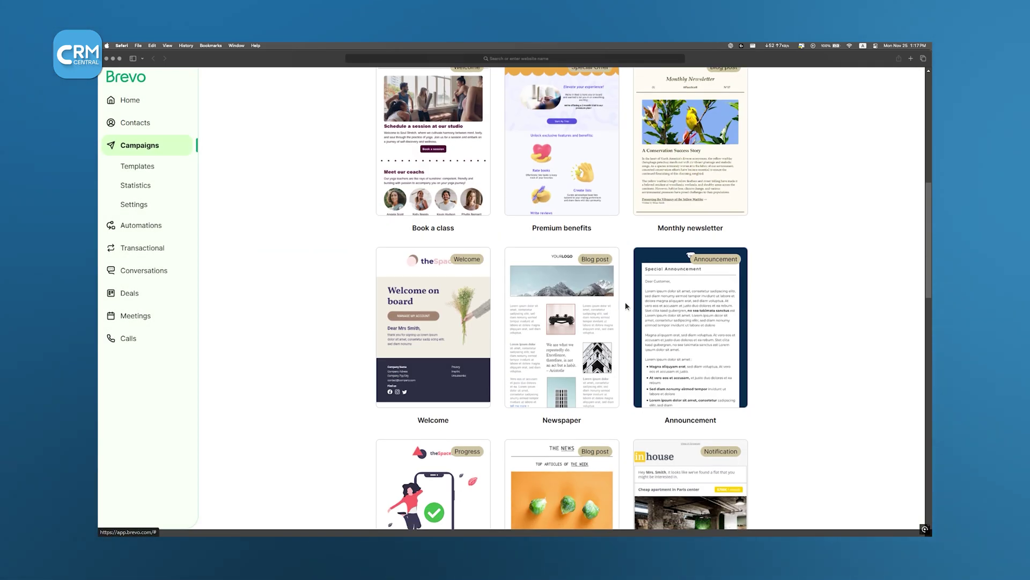
{"action": "scroll", "coordinate": [626, 306], "scroll_direction": "down", "scroll_amount": 4}
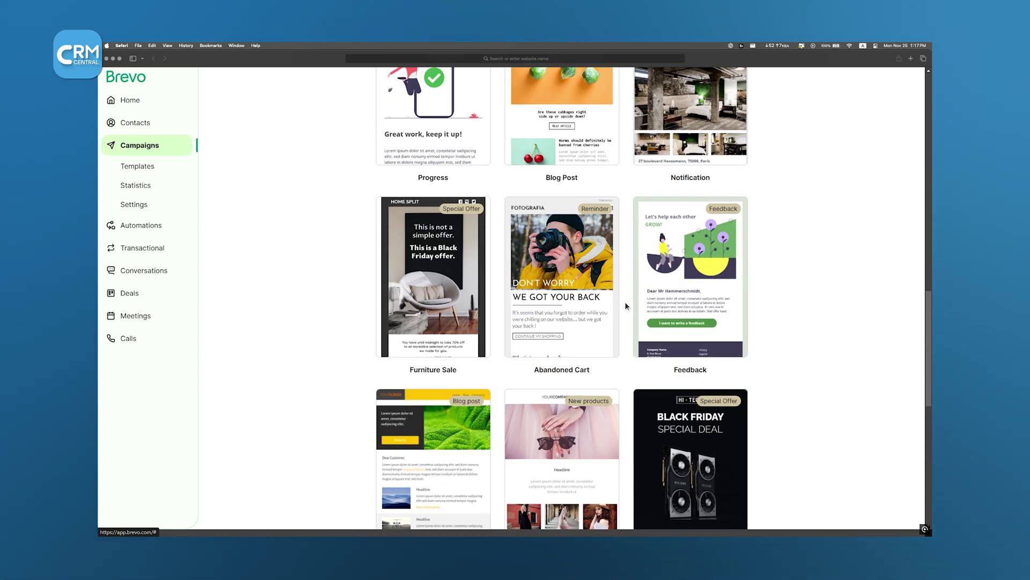
{"action": "left_click", "coordinate": [554, 290]}
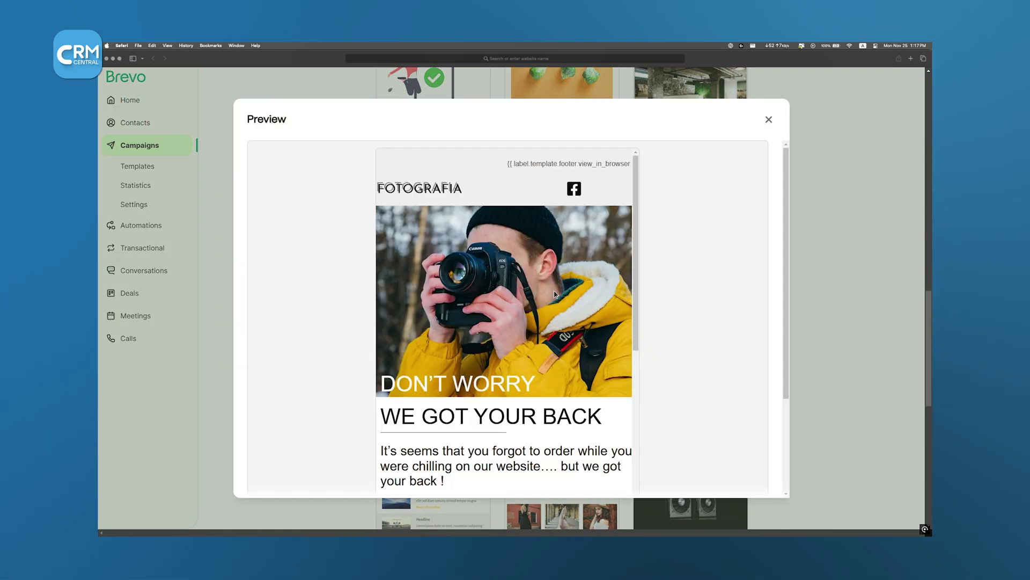
{"action": "scroll", "coordinate": [581, 284], "scroll_direction": "down", "scroll_amount": 1}
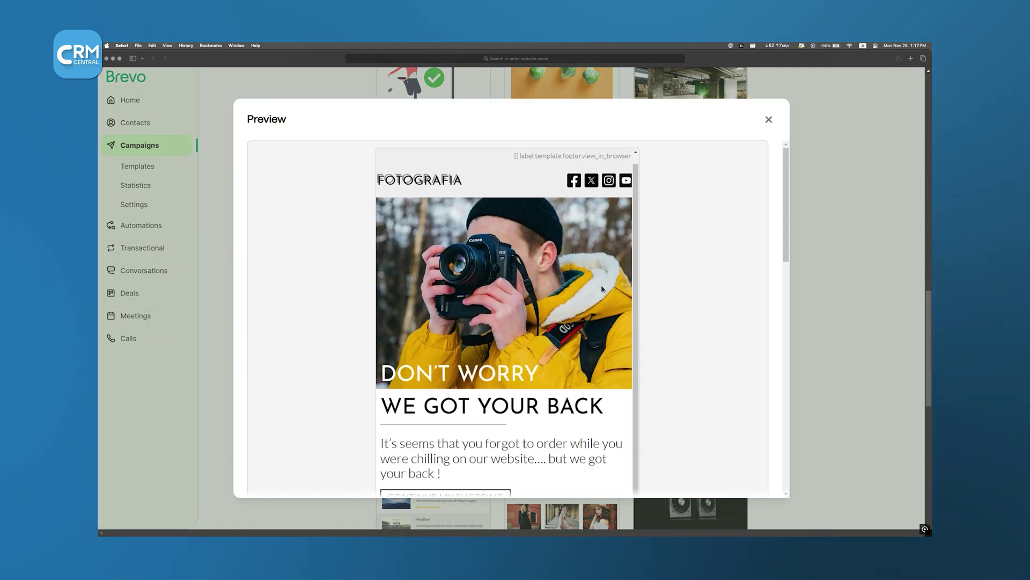
{"action": "scroll", "coordinate": [601, 285], "scroll_direction": "up", "scroll_amount": 1}
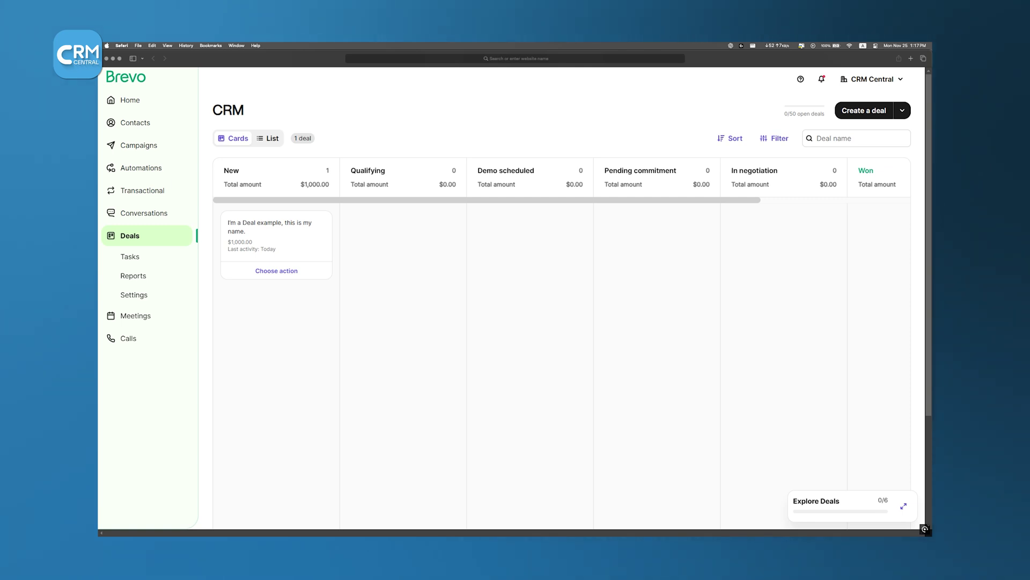
Step: Create the $50,001 SaaS - CRM Central deal, move the example deal to Demo scheduled, and move the new deal to Qualifying
{"action": "left_click", "coordinate": [857, 111]}
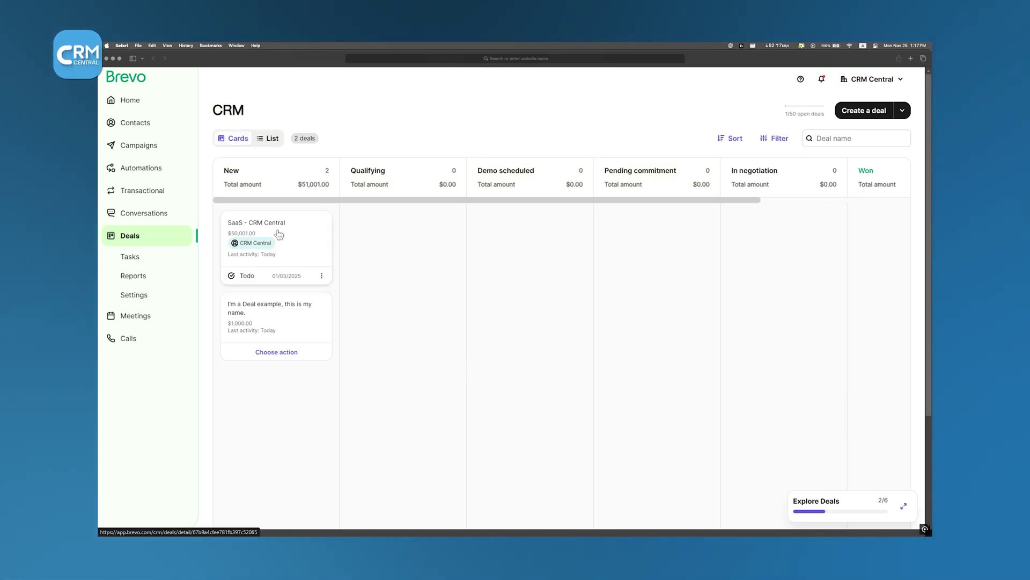
{"action": "left_click_drag", "start_coordinate": [283, 316], "coordinate": [431, 268]}
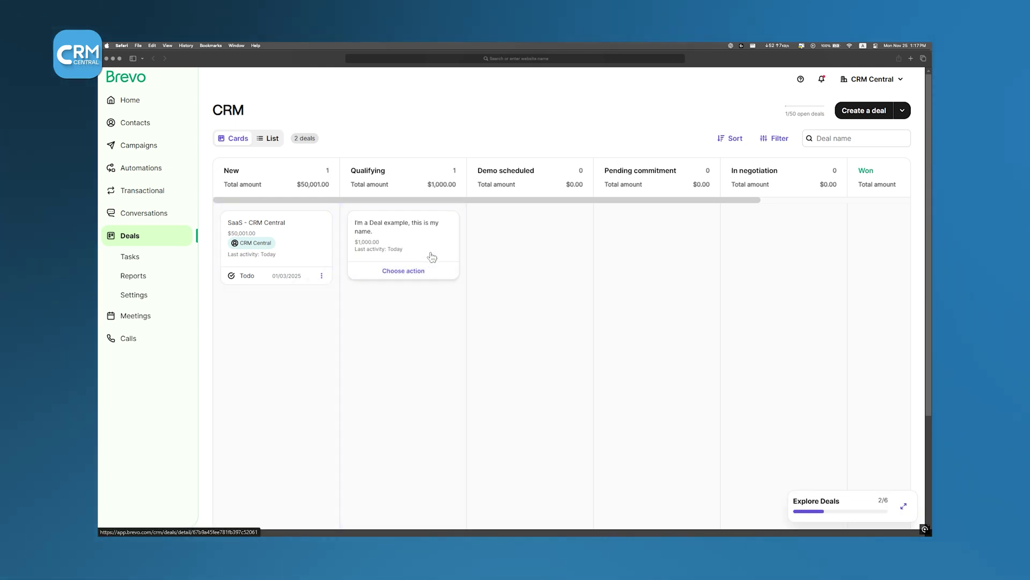
{"action": "left_click_drag", "start_coordinate": [426, 256], "coordinate": [501, 258]}
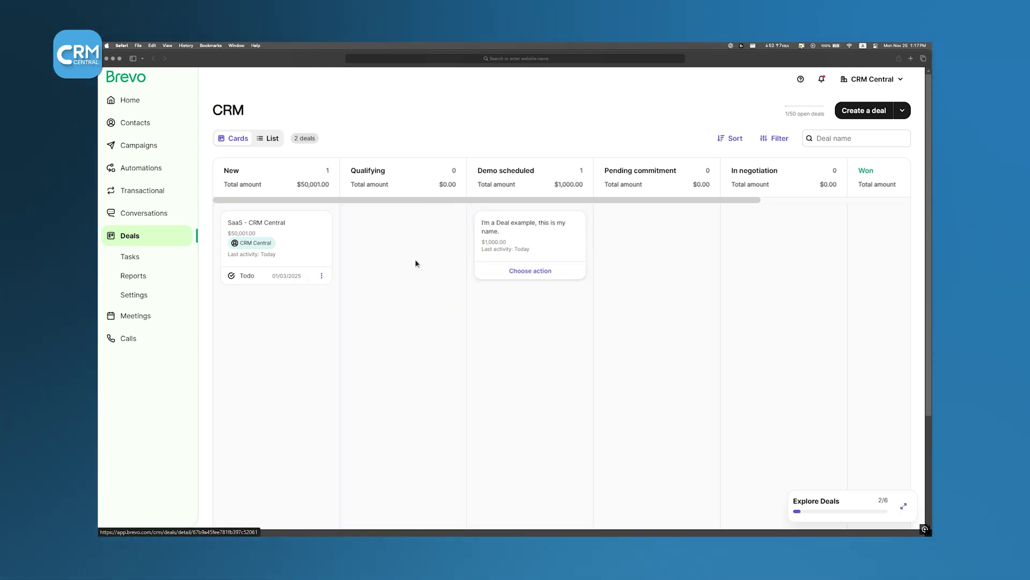
{"action": "left_click_drag", "start_coordinate": [285, 243], "coordinate": [404, 243]}
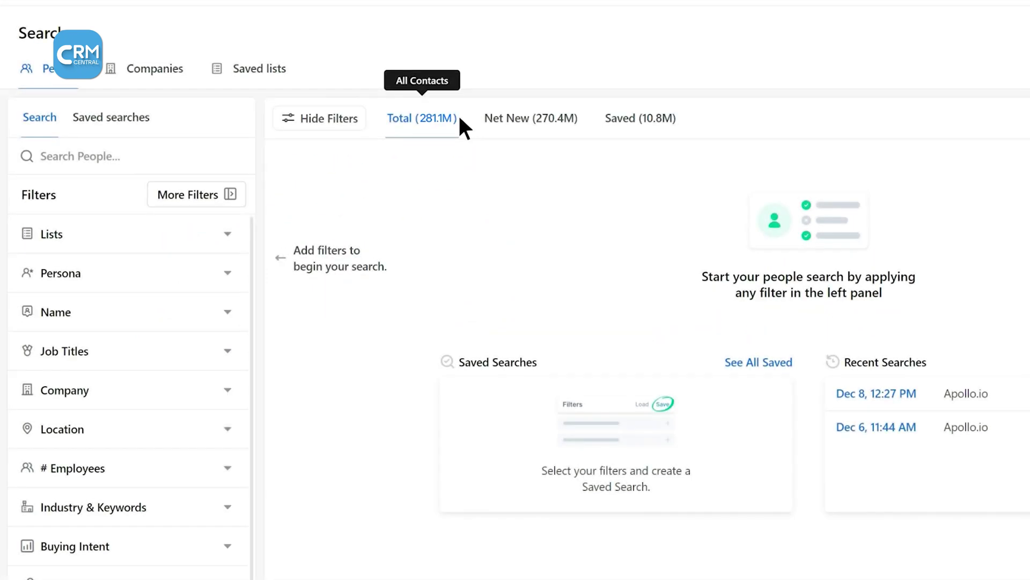
Step: Browse the extra search filters and look up a LinkedIn profile's contact details in Apollo
{"action": "left_click", "coordinate": [234, 194]}
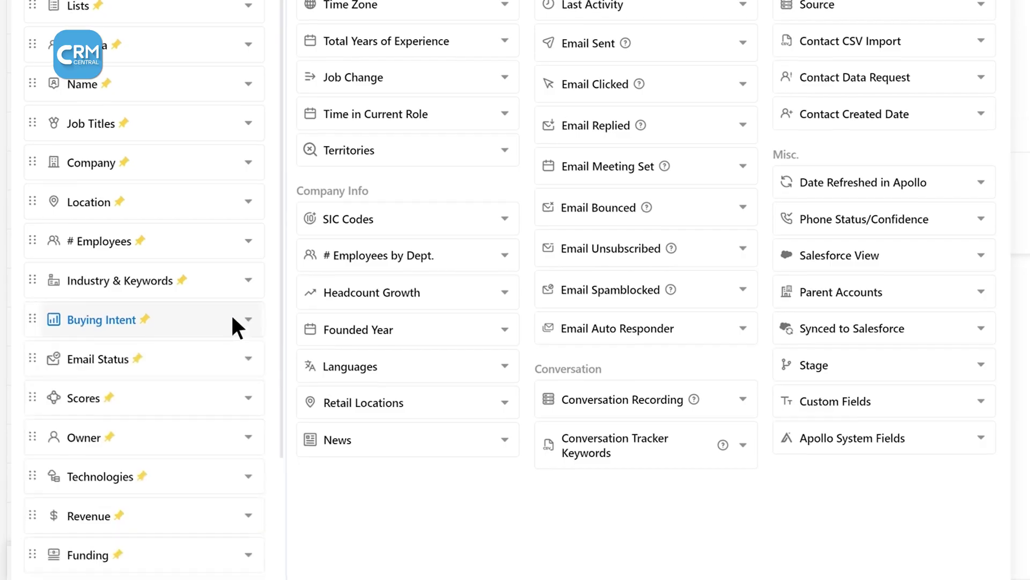
{"action": "left_click", "coordinate": [770, 187]}
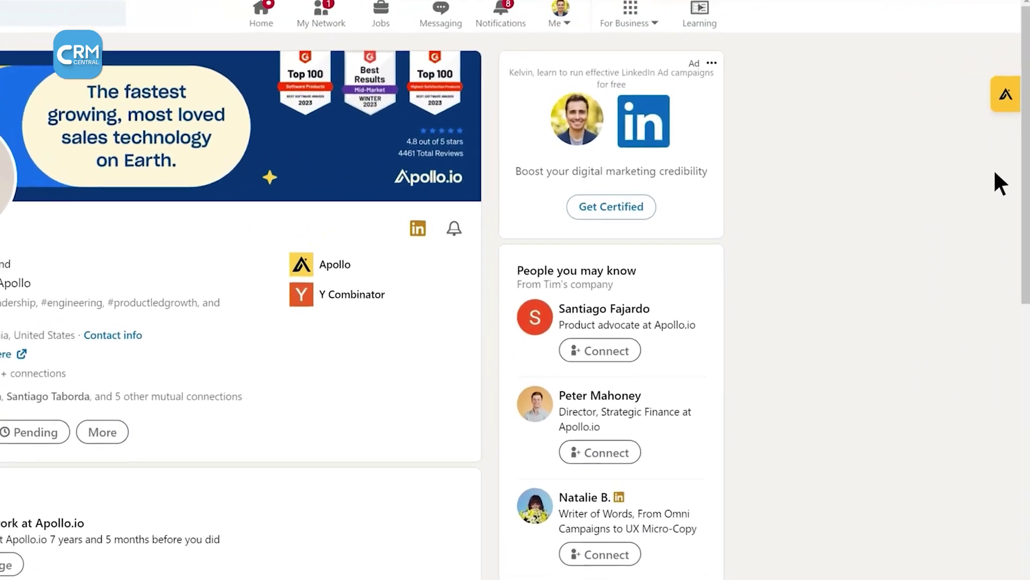
{"action": "left_click", "coordinate": [1007, 110]}
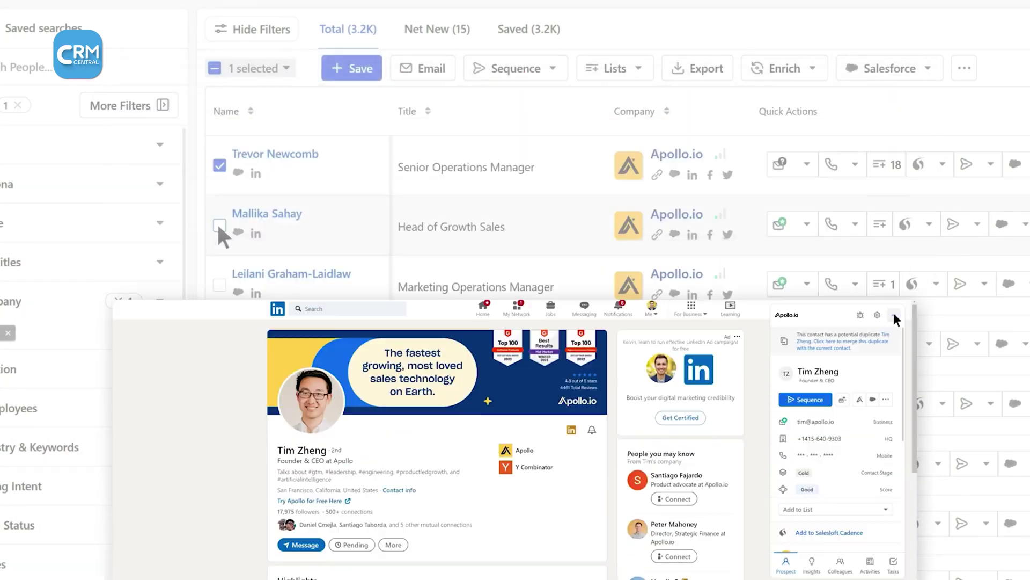
Step: Select the Head of Growth Sales and Marketing Operations Manager contacts and view the available sequence step types
{"action": "left_click", "coordinate": [219, 225]}
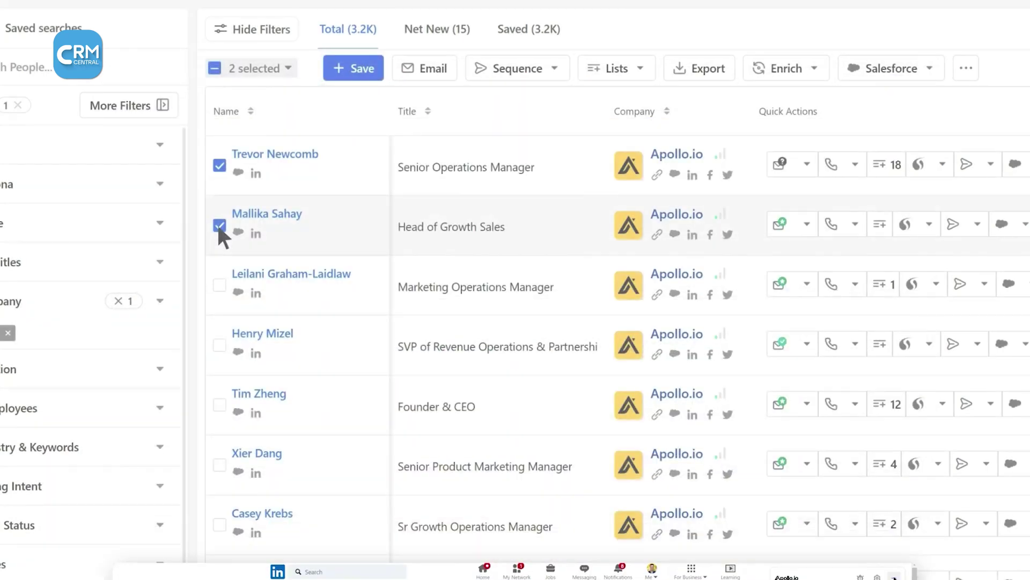
{"action": "left_click", "coordinate": [219, 285]}
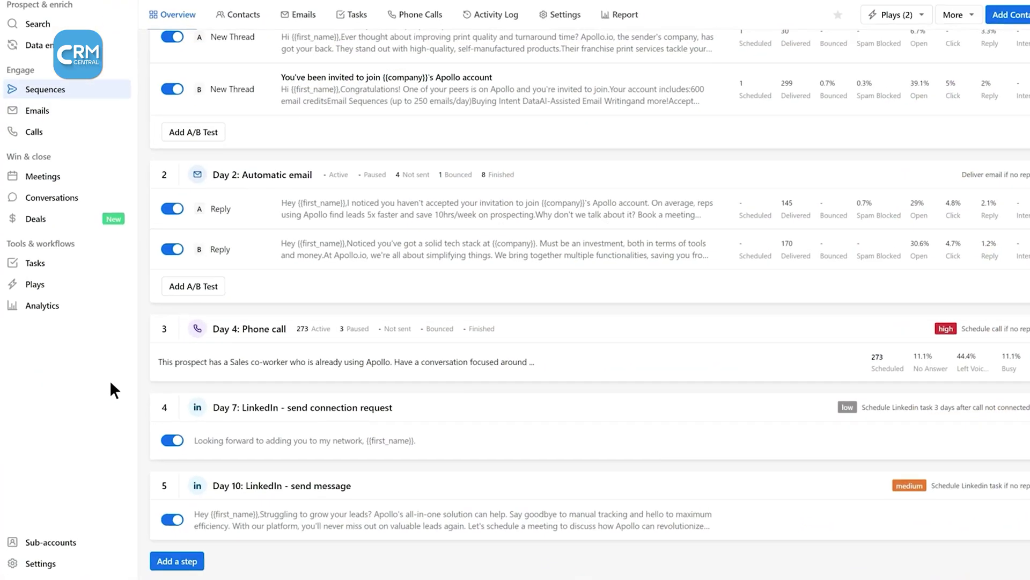
{"action": "left_click", "coordinate": [267, 558]}
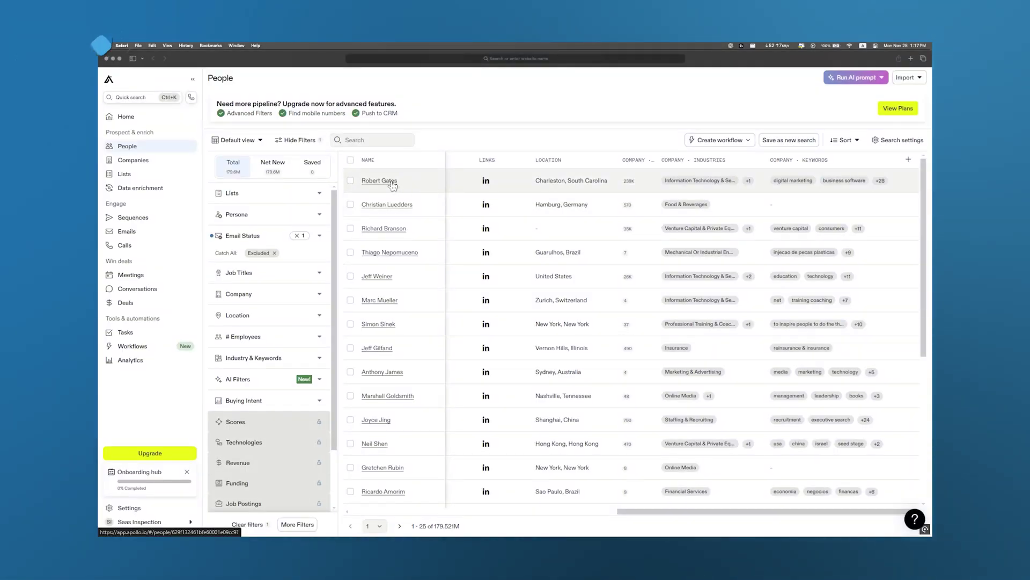
Step: Open the first prospect's profile from the People table and scroll through it
{"action": "left_click", "coordinate": [393, 185]}
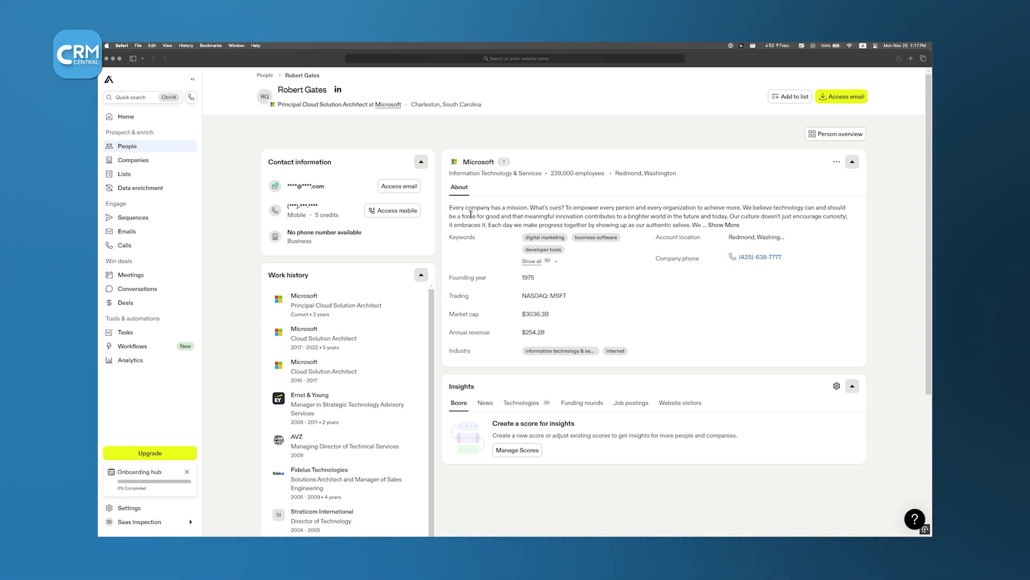
{"action": "scroll", "coordinate": [480, 214], "scroll_direction": "down", "scroll_amount": 5}
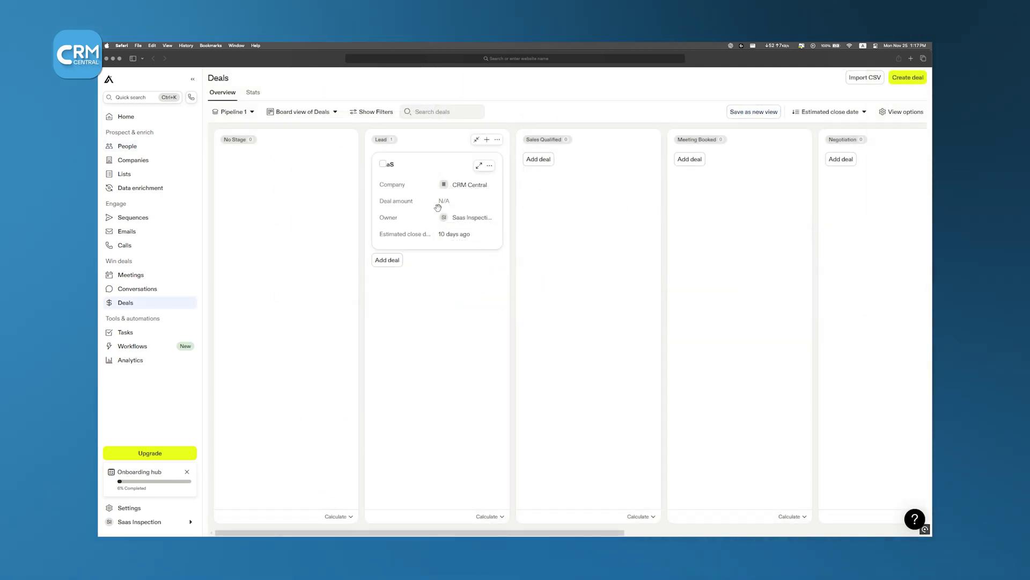
Step: Try dragging the SaaS deal card to another stage, then scroll through its details panel
{"action": "left_click_drag", "start_coordinate": [438, 208], "coordinate": [431, 290]}
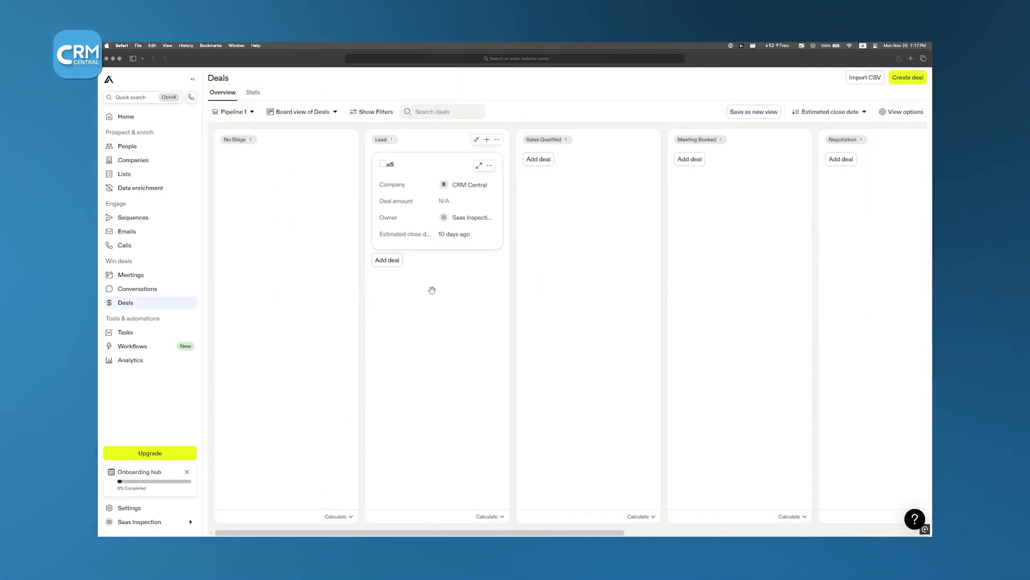
{"action": "left_click", "coordinate": [418, 218]}
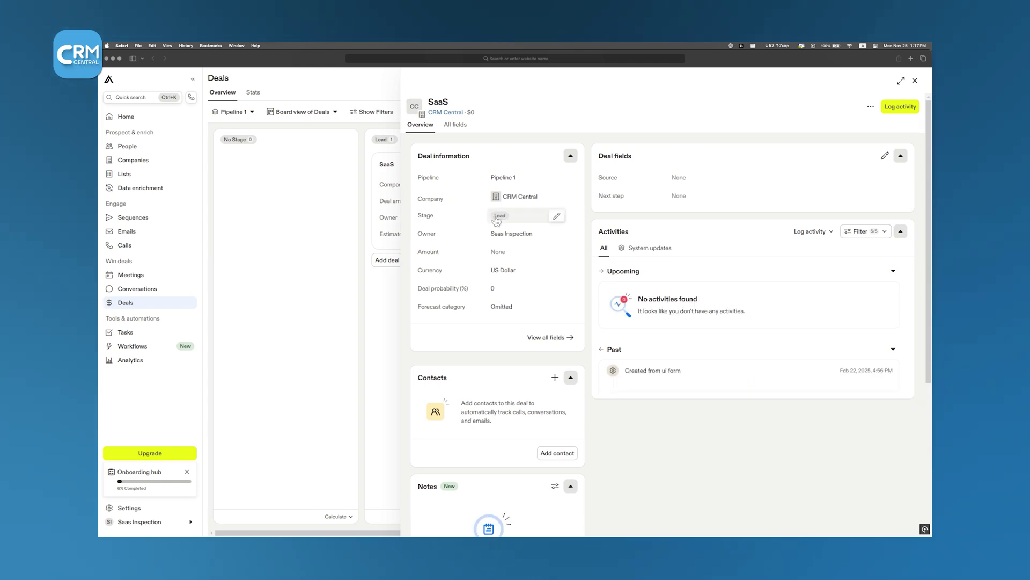
{"action": "scroll", "coordinate": [569, 278], "scroll_direction": "down", "scroll_amount": 5}
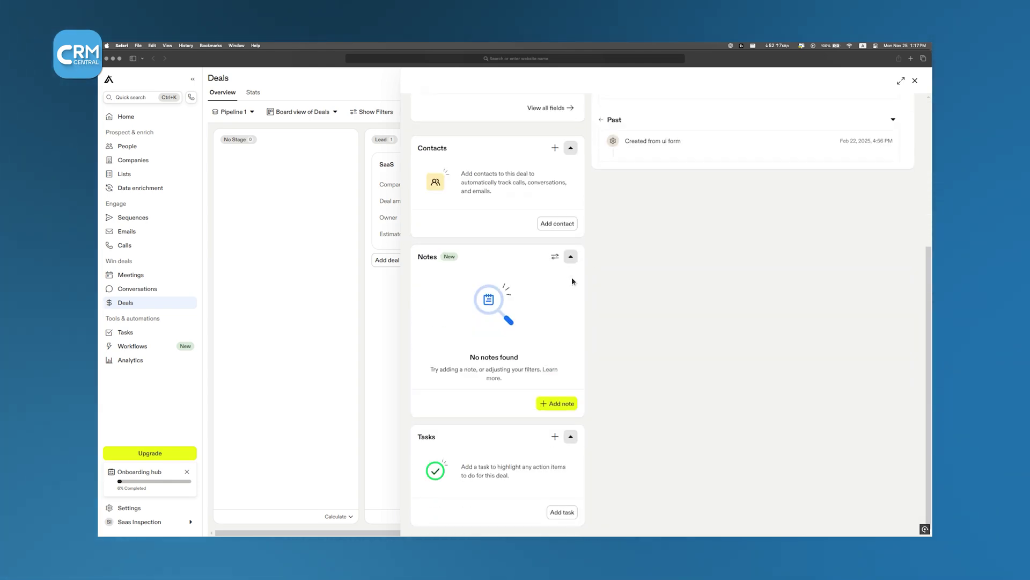
{"action": "scroll", "coordinate": [605, 288], "scroll_direction": "up", "scroll_amount": 5}
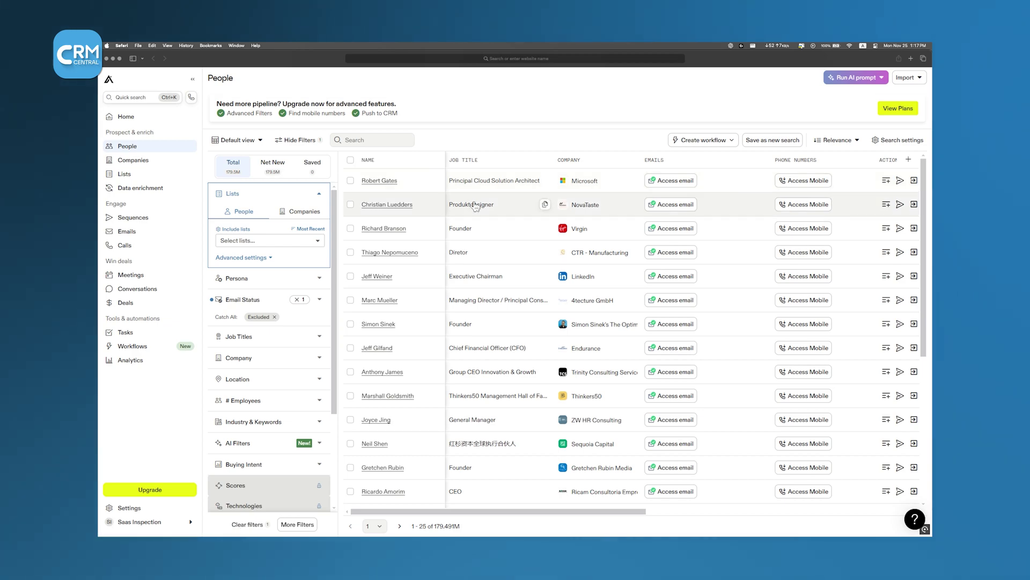
{"action": "scroll", "coordinate": [477, 207], "scroll_direction": "down", "scroll_amount": 10}
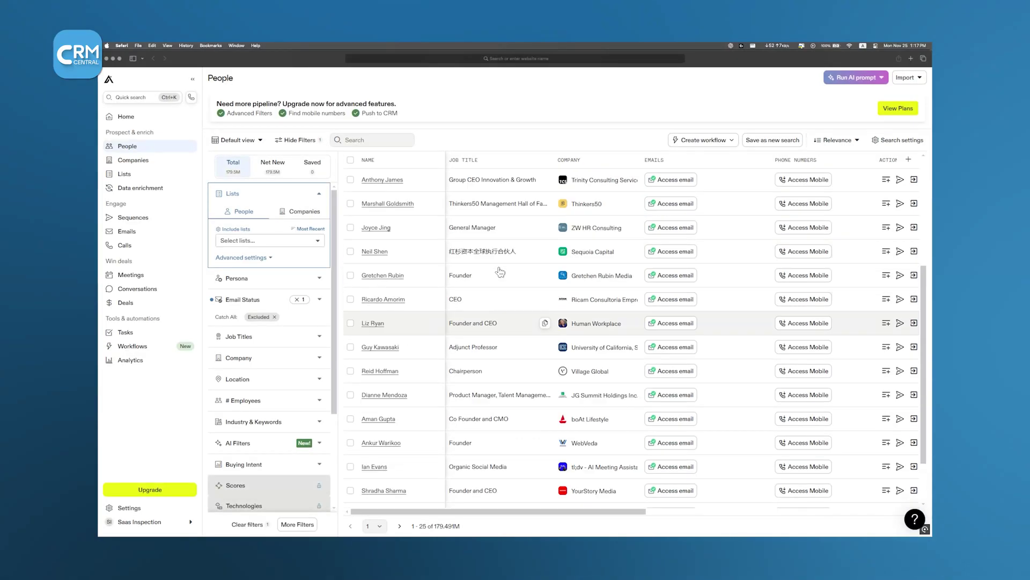
Step: Check the options offered for creating a workflow
{"action": "left_click", "coordinate": [697, 141]}
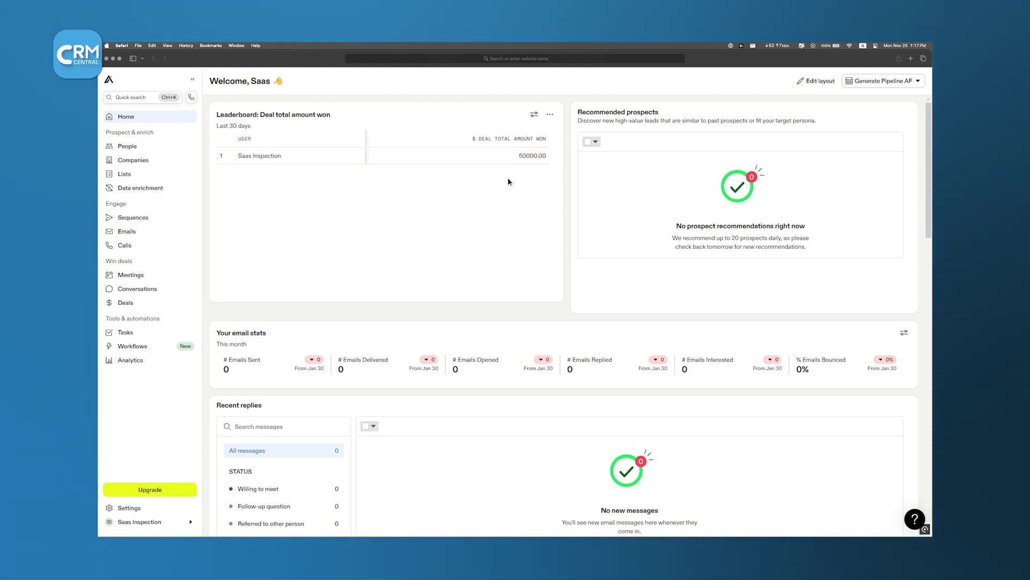
{"action": "scroll", "coordinate": [508, 178], "scroll_direction": "down", "scroll_amount": 10}
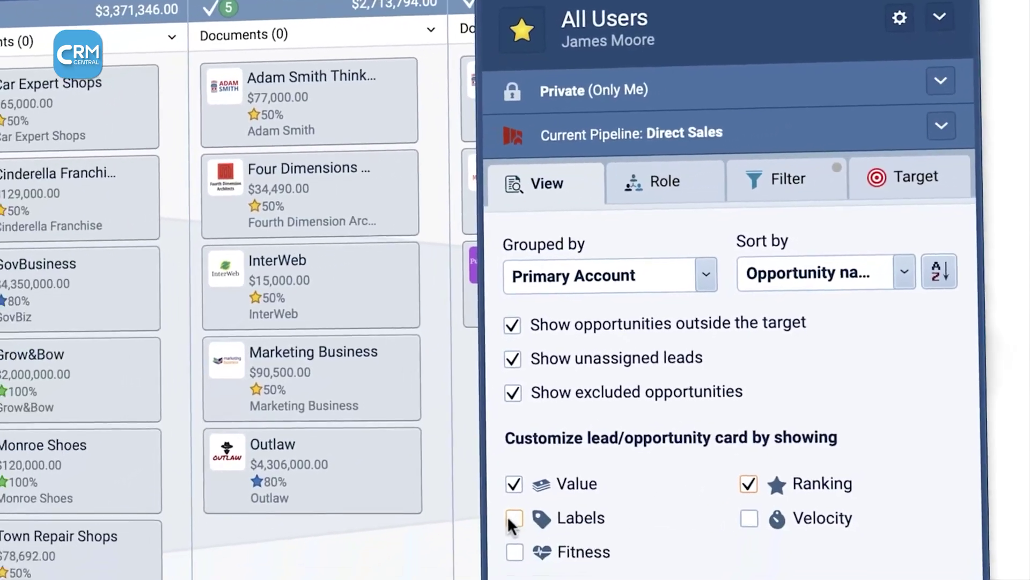
Step: Tick Labels and Fitness in the cards' View settings
{"action": "left_click", "coordinate": [469, 558]}
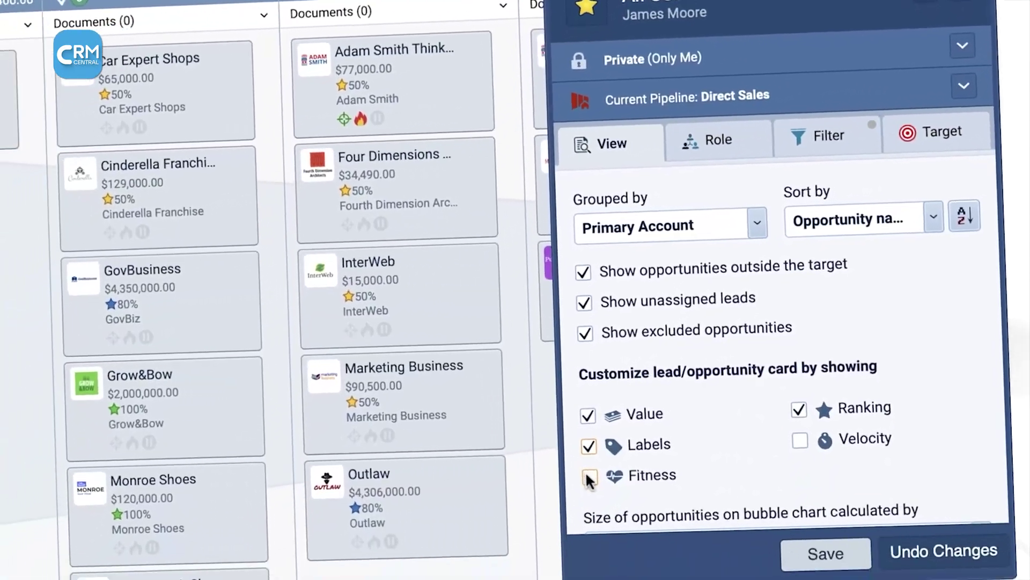
{"action": "left_click", "coordinate": [588, 476]}
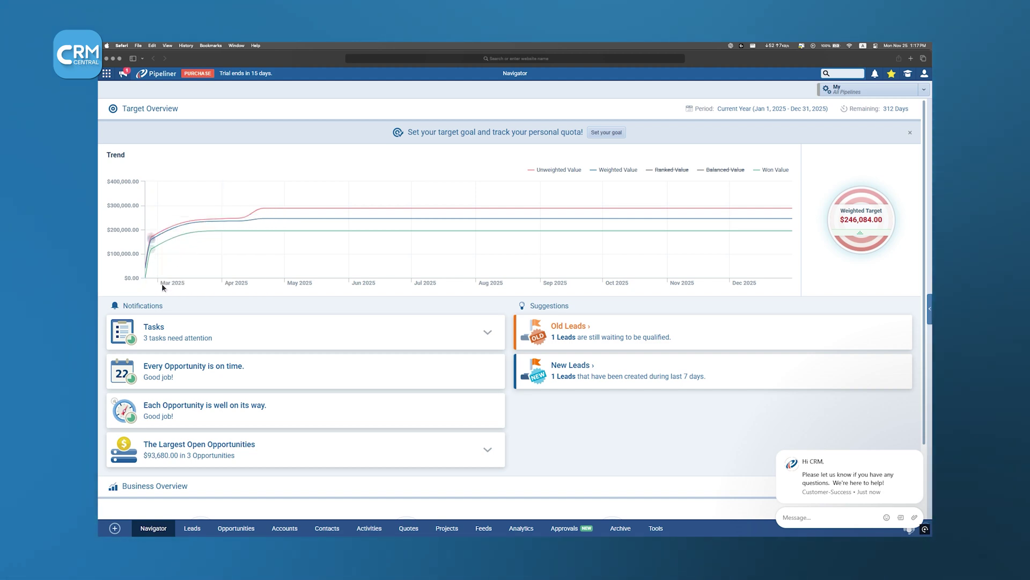
Step: List last week's new leads, open Green Inc., and review its Activities and Feeds tabs
{"action": "scroll", "coordinate": [162, 288], "scroll_direction": "down", "scroll_amount": 5}
{"action": "left_click", "coordinate": [570, 278]}
{"action": "left_click", "coordinate": [179, 153]}
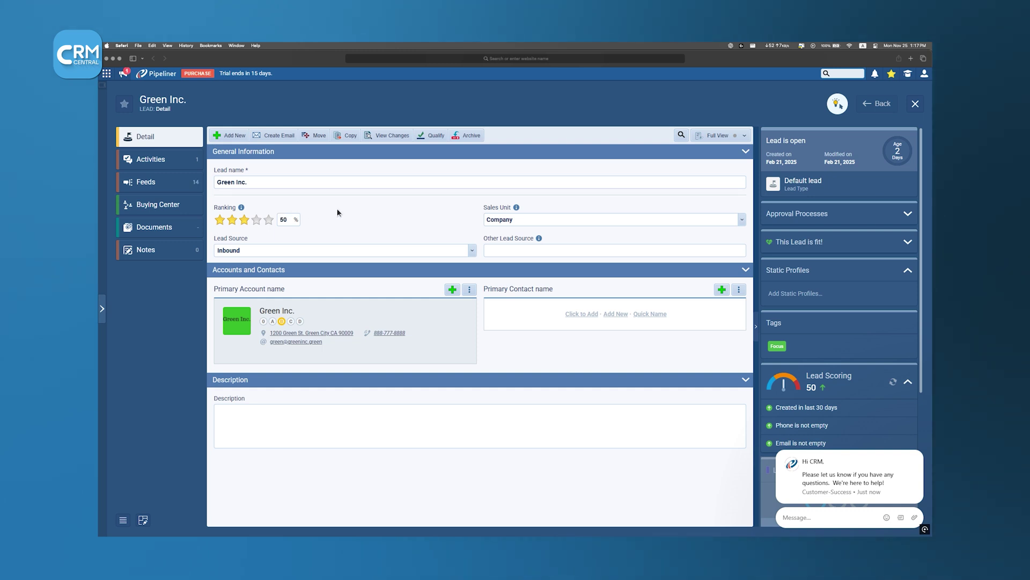
{"action": "left_click", "coordinate": [172, 160]}
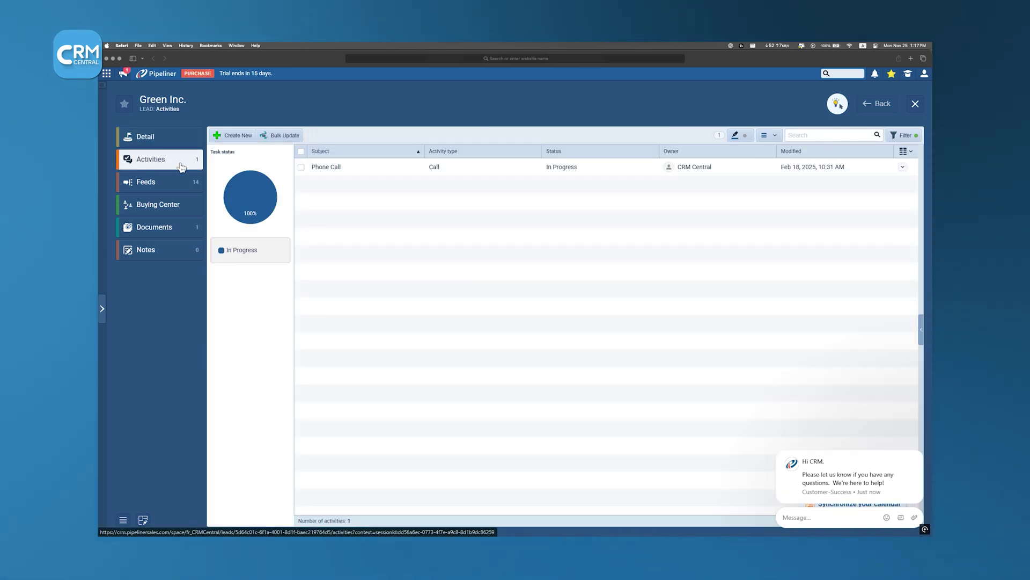
{"action": "left_click", "coordinate": [168, 181]}
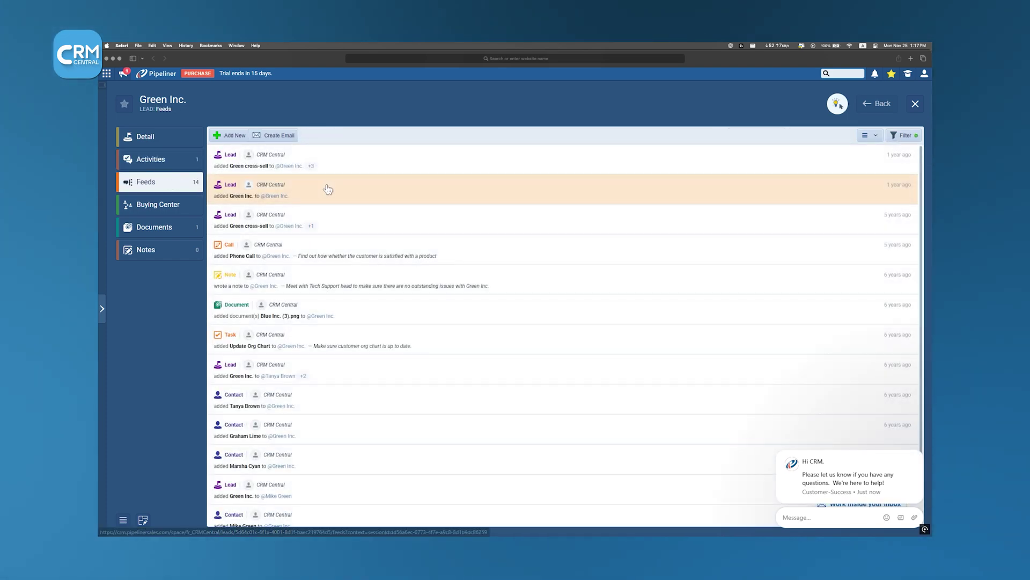
{"action": "scroll", "coordinate": [328, 188], "scroll_direction": "down", "scroll_amount": 2}
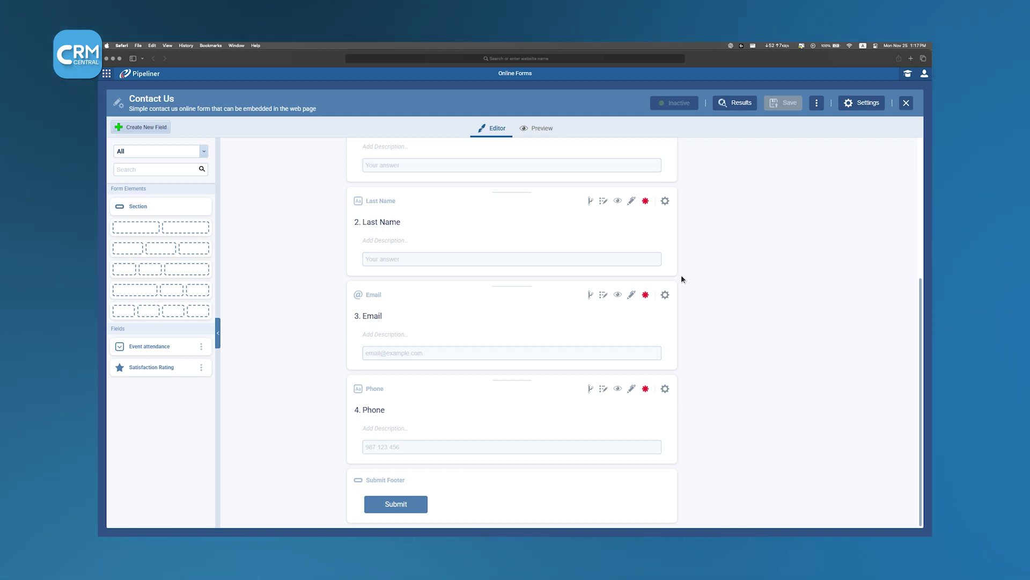
Step: Insert a two-column row between Email and Phone holding Event attendance and Satisfaction Rating on the Contact Us form
{"action": "left_click_drag", "start_coordinate": [139, 227], "coordinate": [435, 378]}
{"action": "scroll", "coordinate": [473, 389], "scroll_direction": "down", "scroll_amount": 2}
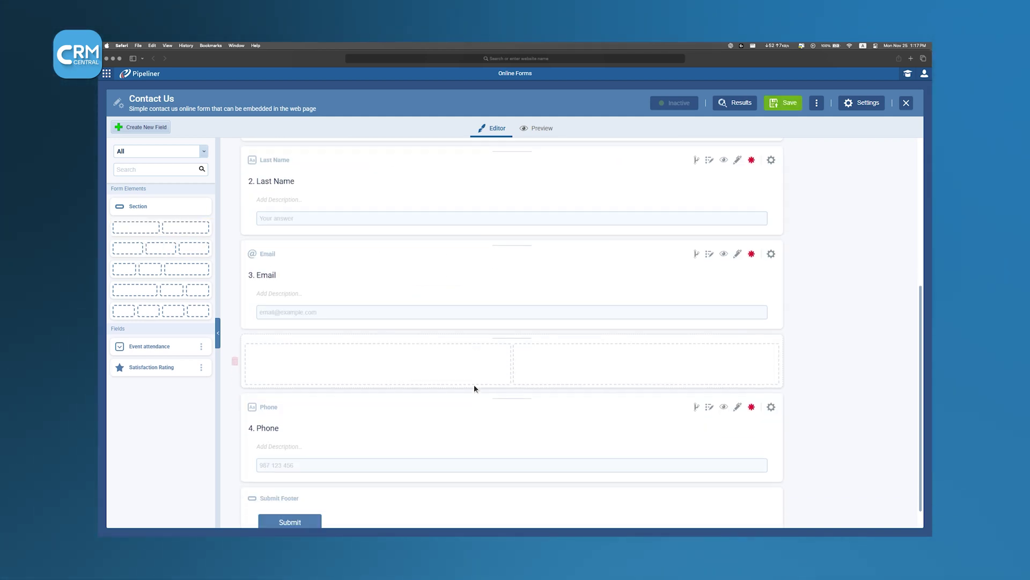
{"action": "left_click_drag", "start_coordinate": [144, 345], "coordinate": [365, 358]}
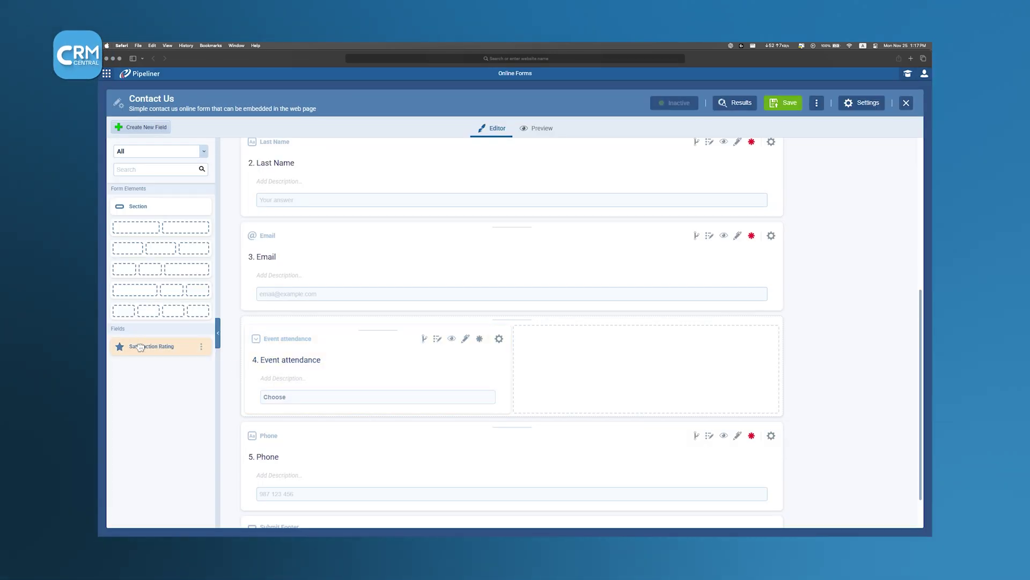
{"action": "left_click_drag", "start_coordinate": [142, 346], "coordinate": [589, 380]}
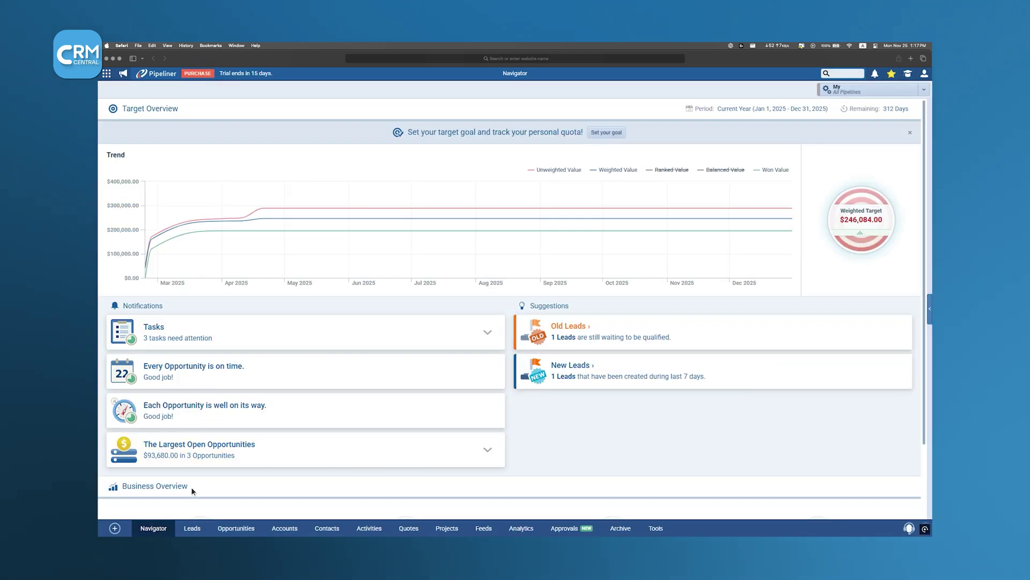
Step: On the leads board, move Green Inc. to 2. Working and qualify Purple Upsell into Sales Pipeline Discovery
{"action": "left_click", "coordinate": [198, 529]}
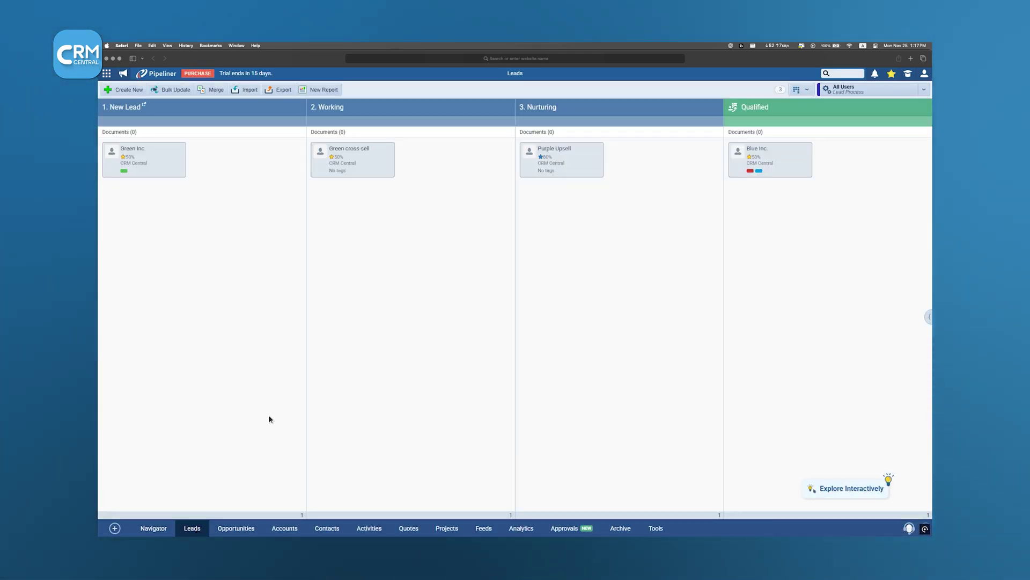
{"action": "left_click_drag", "start_coordinate": [110, 150], "coordinate": [379, 220]}
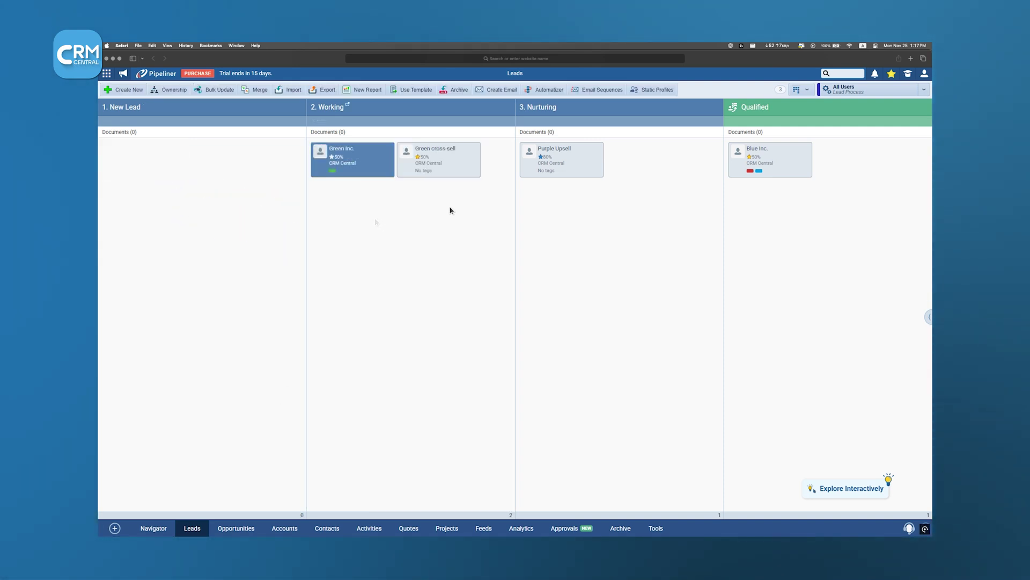
{"action": "left_click_drag", "start_coordinate": [546, 168], "coordinate": [735, 183]}
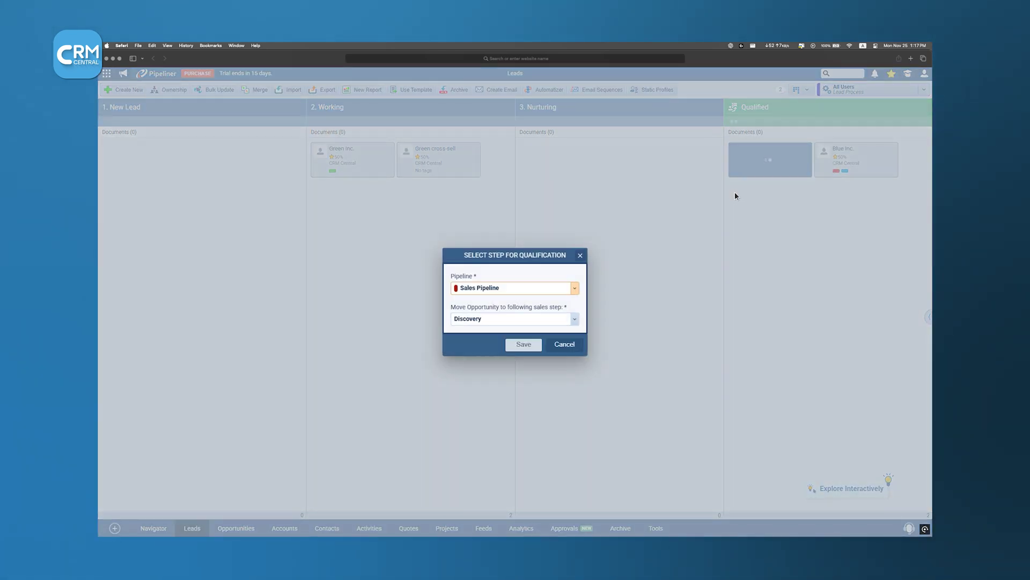
{"action": "left_click", "coordinate": [523, 344]}
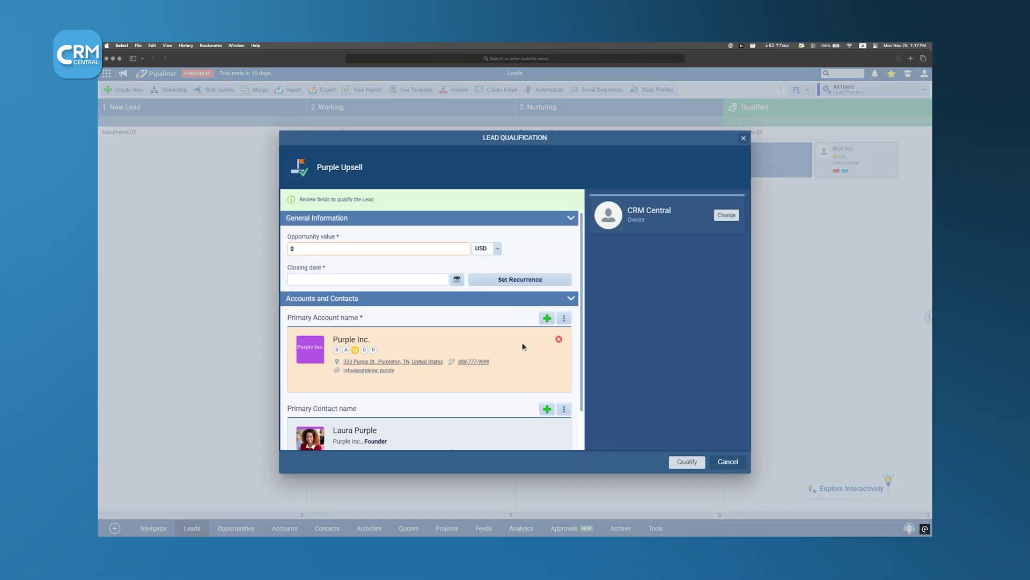
{"action": "scroll", "coordinate": [522, 346], "scroll_direction": "down", "scroll_amount": 1}
{"action": "scroll", "coordinate": [522, 346], "scroll_direction": "up", "scroll_amount": 1}
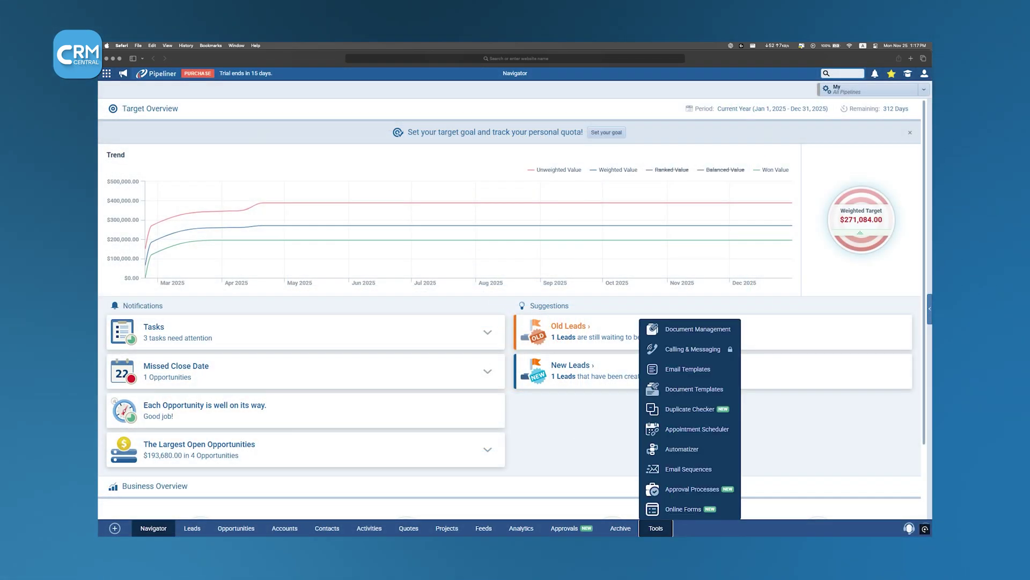
Step: Open the Event Registration online form for editing
{"action": "left_click", "coordinate": [669, 509]}
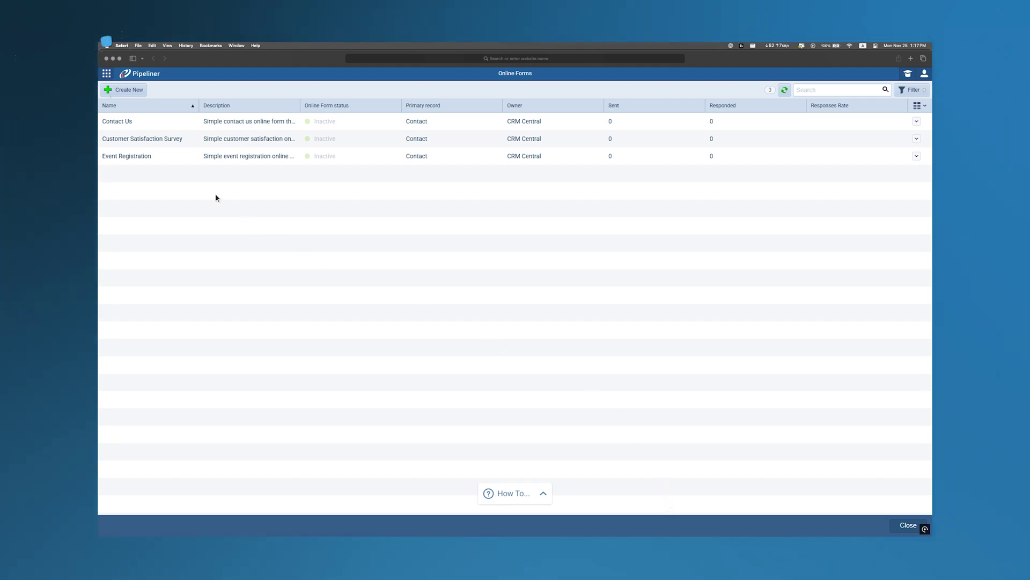
{"action": "left_click", "coordinate": [138, 156]}
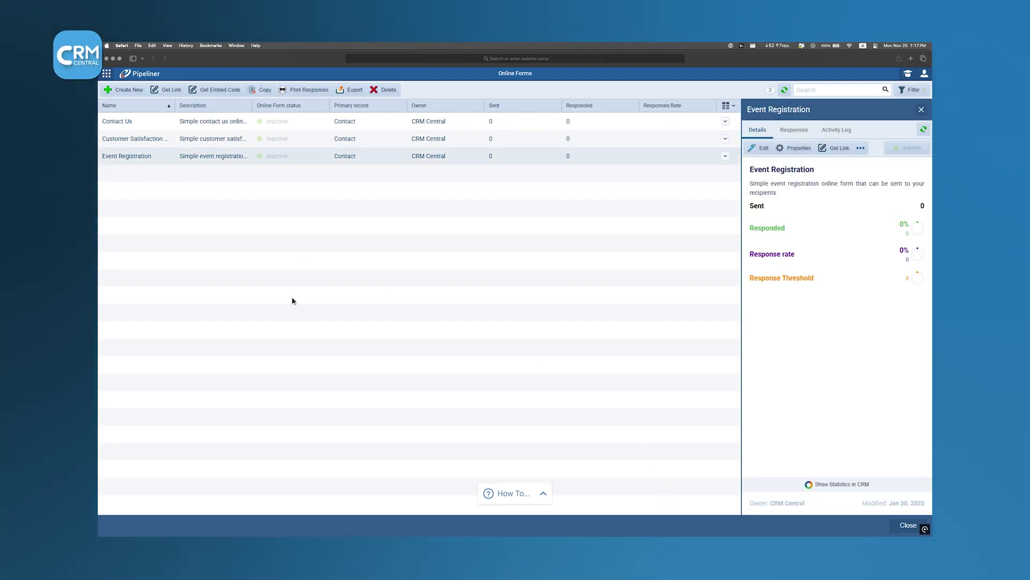
{"action": "left_click", "coordinate": [750, 152]}
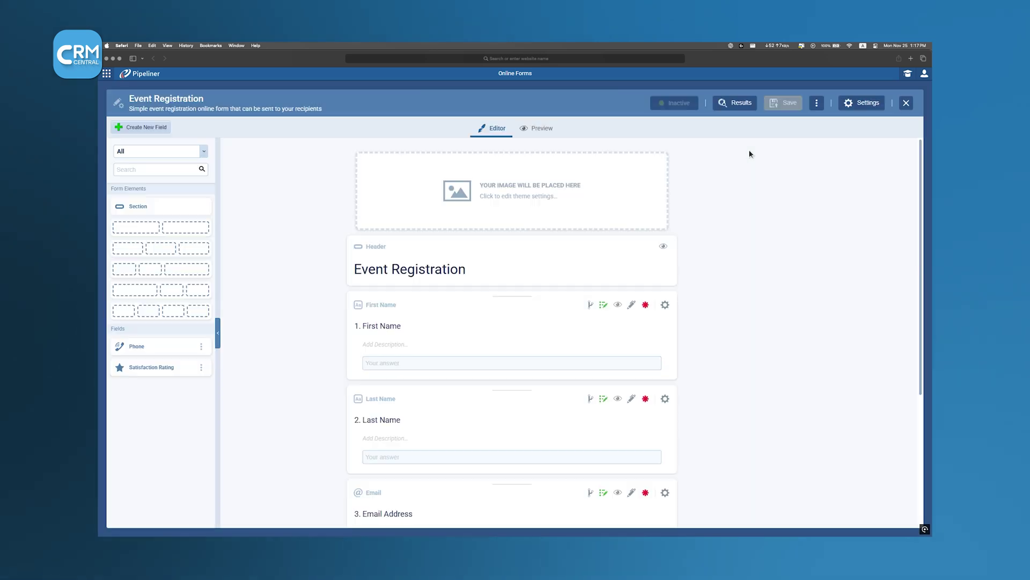
Step: Place a Phone field below field 4 as the form's fifth question
{"action": "scroll", "coordinate": [726, 290], "scroll_direction": "down", "scroll_amount": 3}
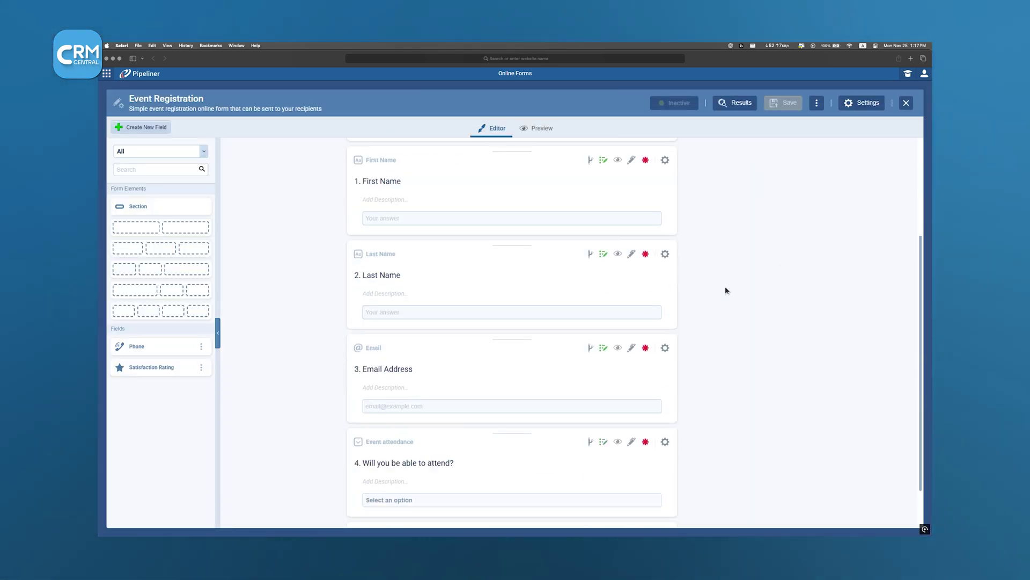
{"action": "scroll", "coordinate": [726, 290], "scroll_direction": "down", "scroll_amount": 2}
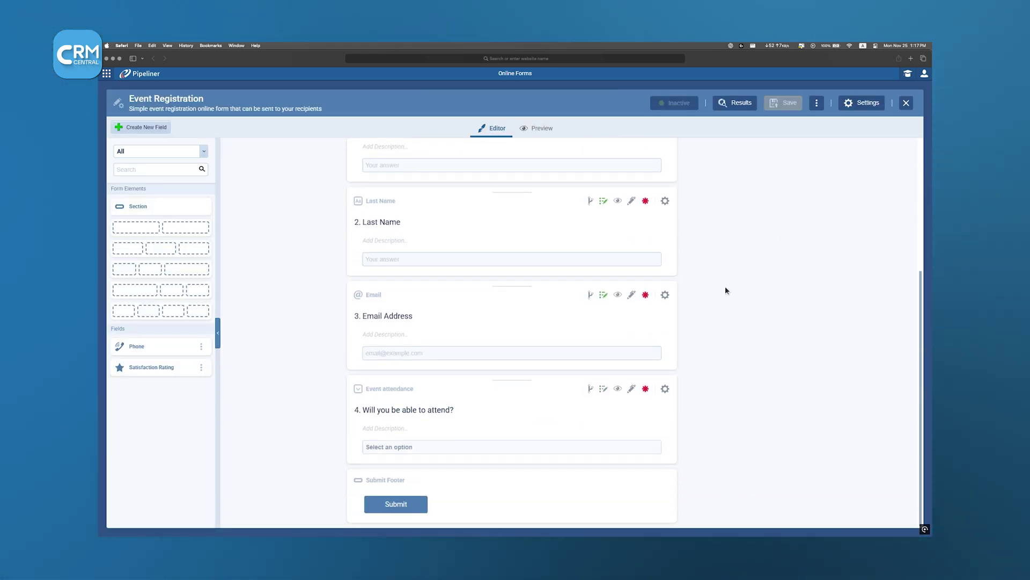
{"action": "left_click_drag", "start_coordinate": [156, 346], "coordinate": [429, 474]}
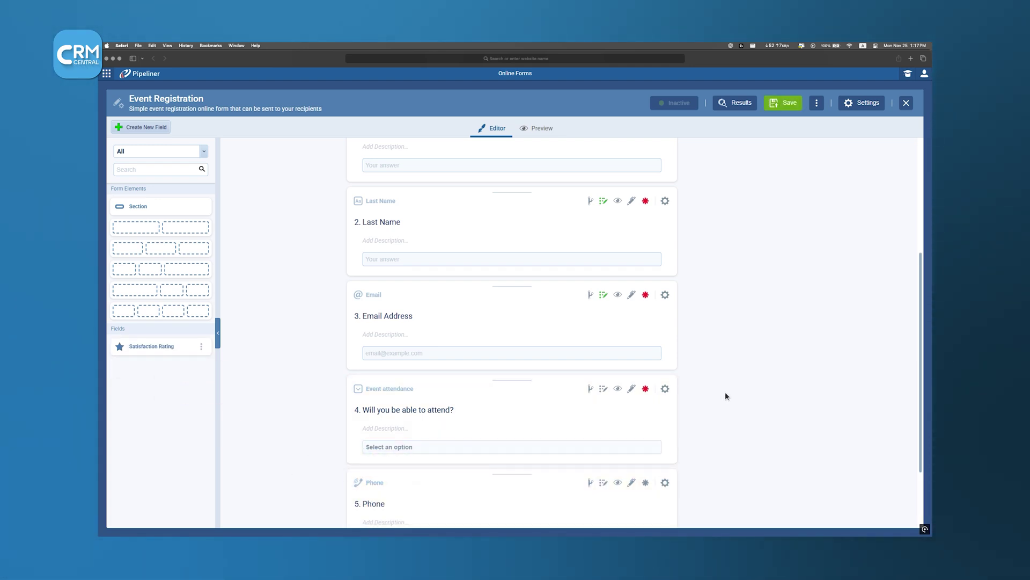
{"action": "scroll", "coordinate": [726, 391], "scroll_direction": "down", "scroll_amount": 2}
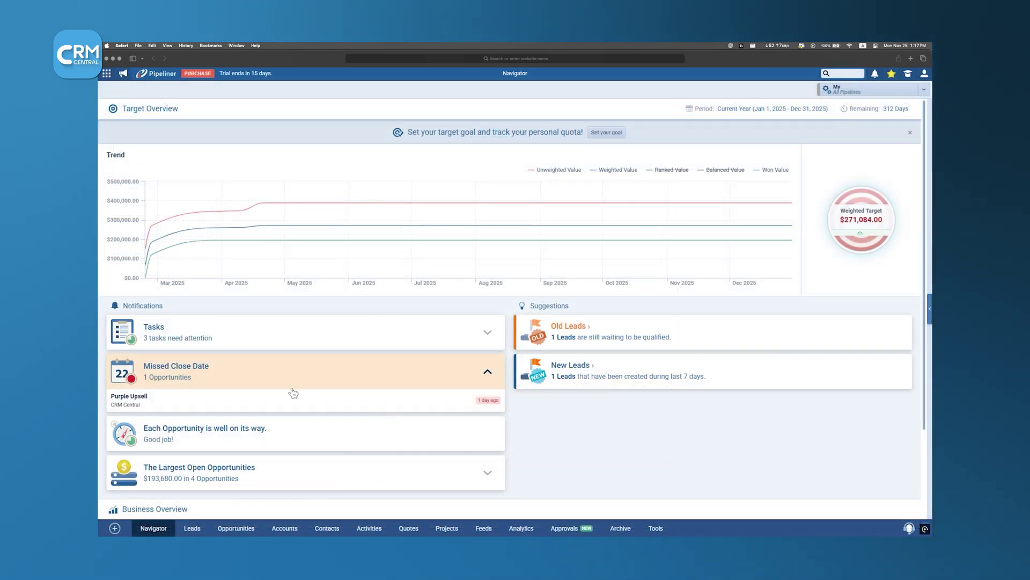
Step: Open Purple Upsell, filter its activities to completed tasks, then advance it and close it as won
{"action": "left_click", "coordinate": [251, 402]}
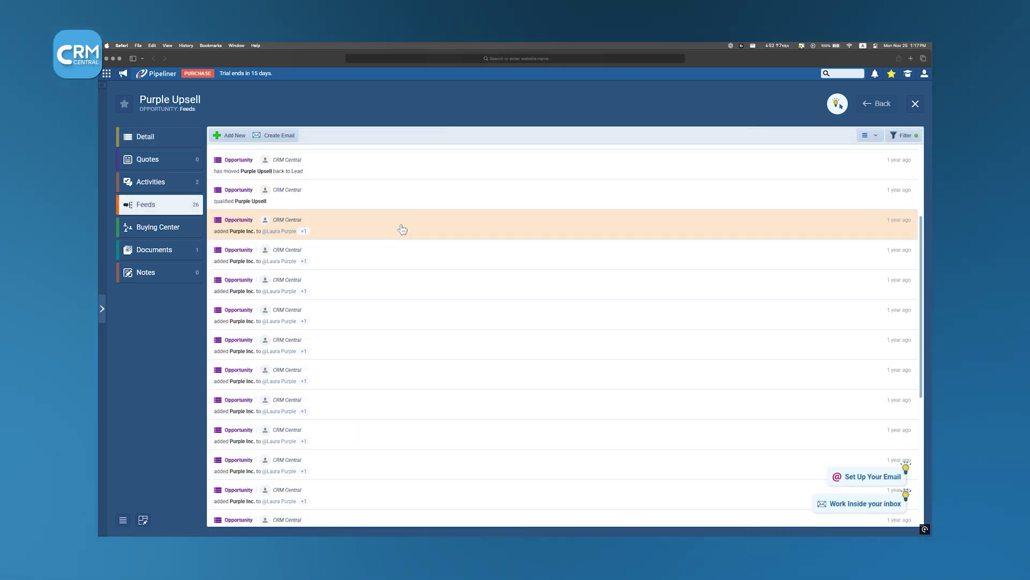
{"action": "scroll", "coordinate": [402, 230], "scroll_direction": "down", "scroll_amount": 5}
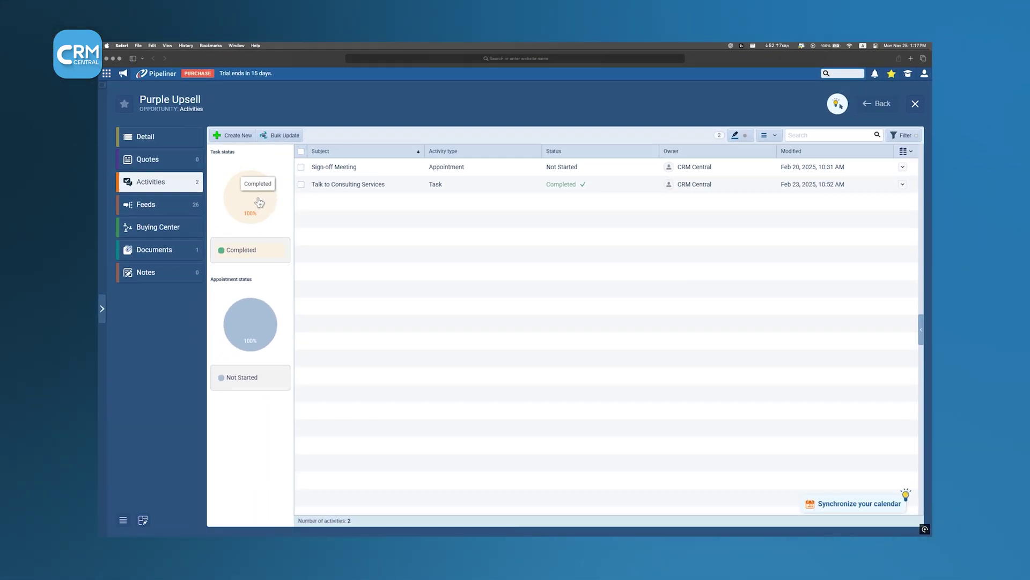
{"action": "left_click", "coordinate": [260, 202]}
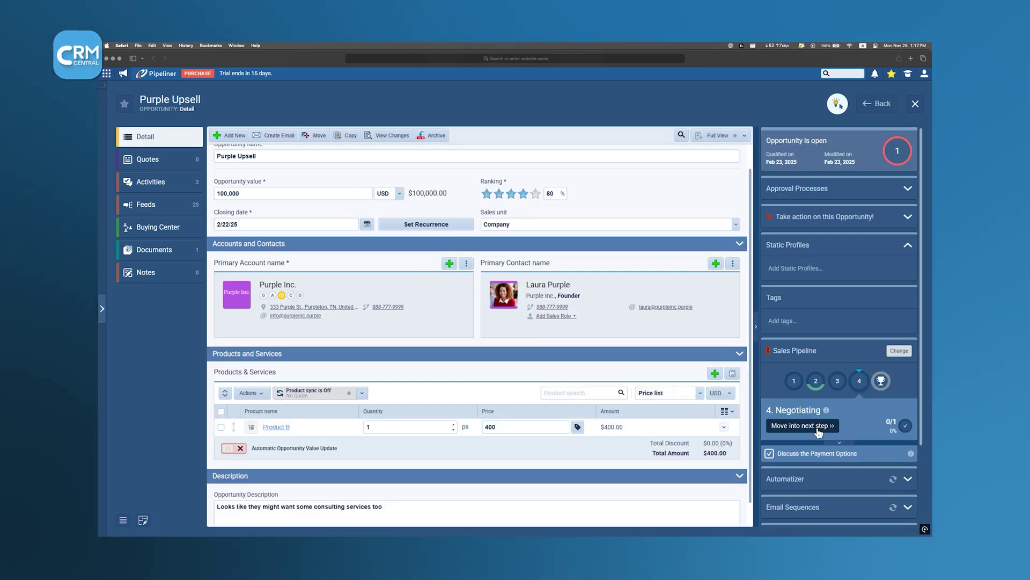
{"action": "left_click", "coordinate": [817, 430]}
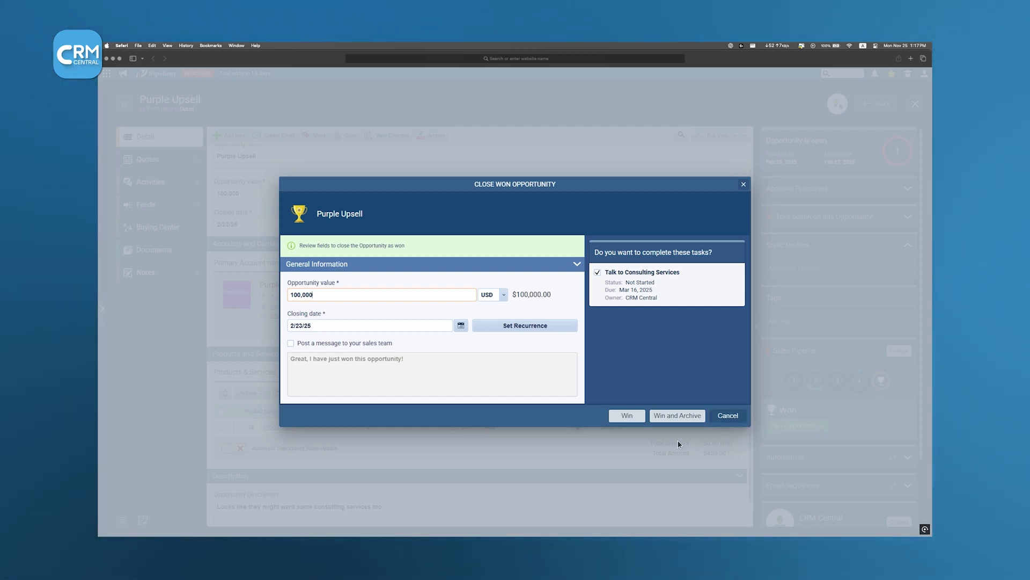
{"action": "left_click", "coordinate": [628, 417]}
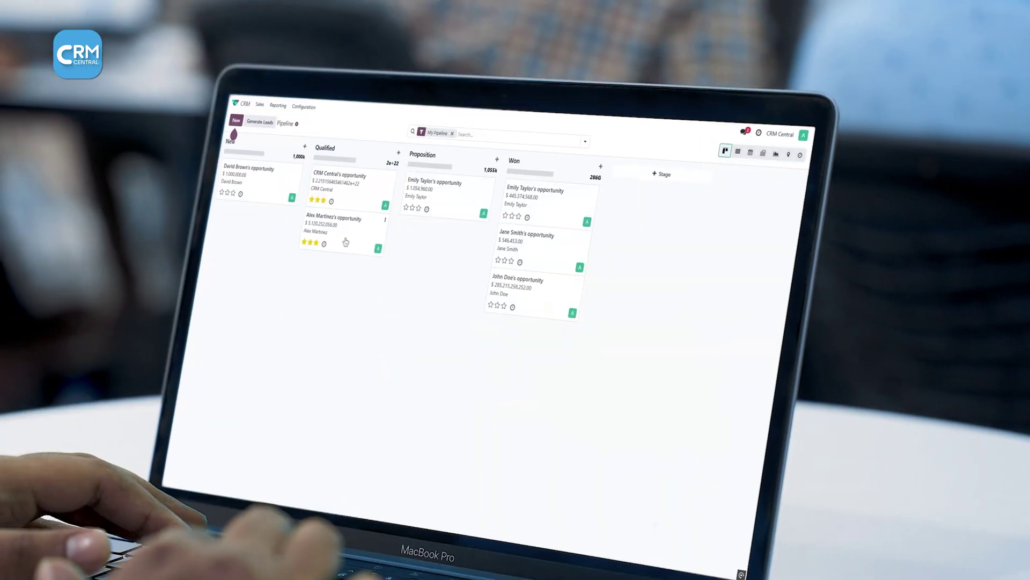
Step: Open vTiger's hamburger menu showing Essentials modules like Leads, Contacts and Organizations
{"action": "left_click_drag", "start_coordinate": [349, 188], "coordinate": [306, 211]}
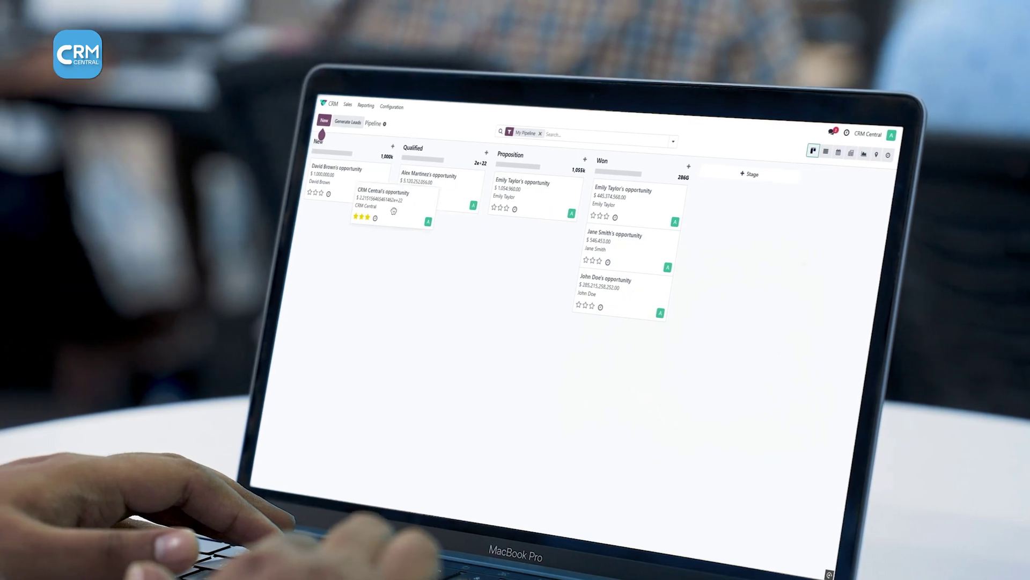
{"action": "left_click_drag", "start_coordinate": [394, 211], "coordinate": [355, 222]}
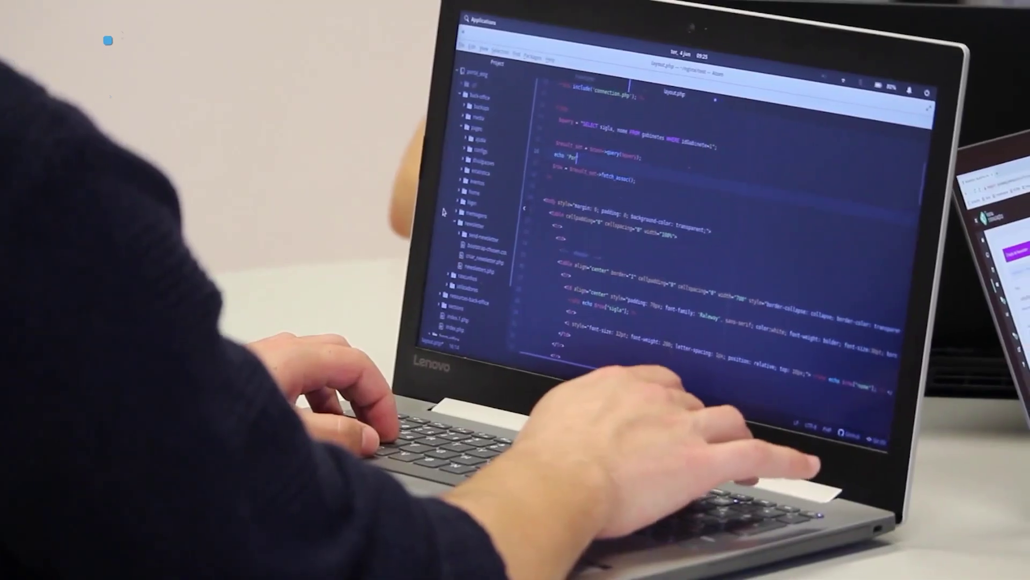
{"action": "type", "text": "rta"}
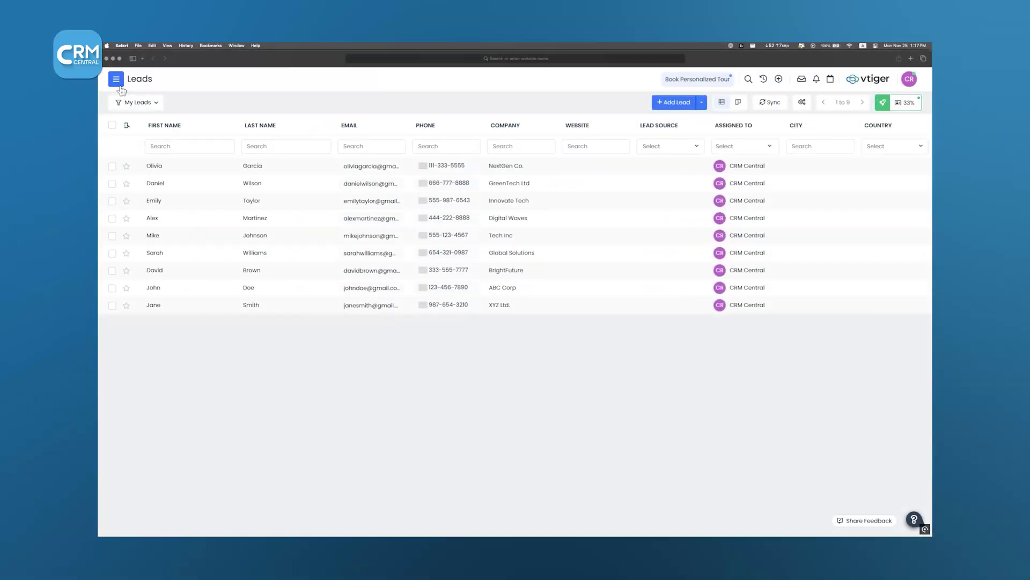
{"action": "left_click", "coordinate": [117, 80]}
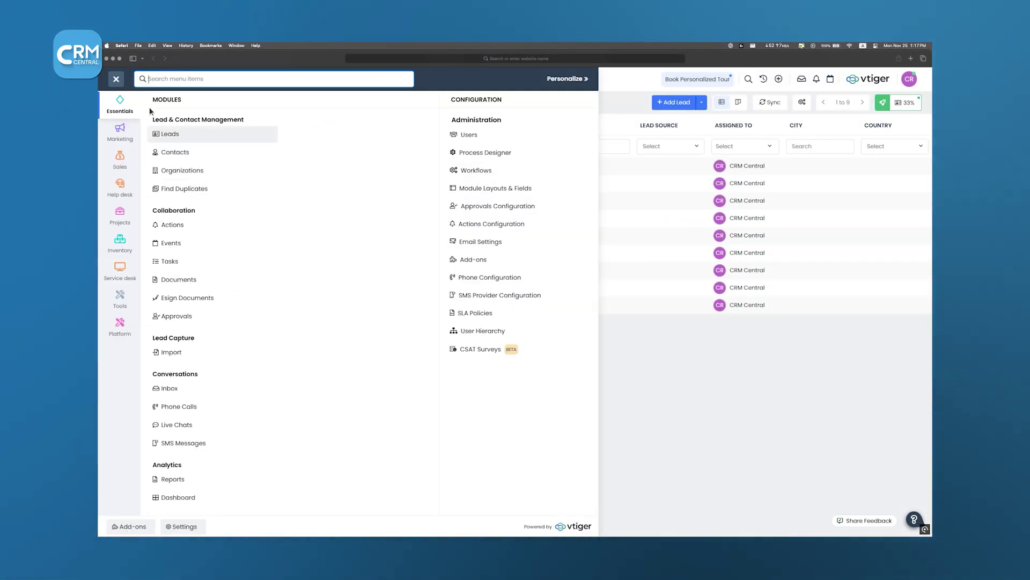
Step: Browse Organizations and Sales > Forecast and Quota, then finish on the Sales > Deals pipeline board
{"action": "left_click", "coordinate": [168, 171]}
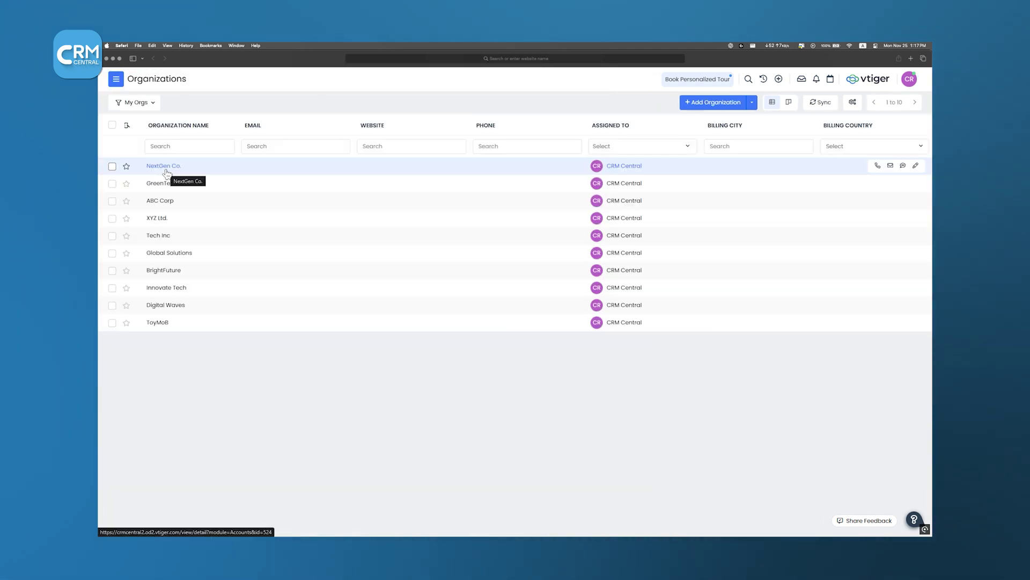
{"action": "left_click", "coordinate": [117, 80]}
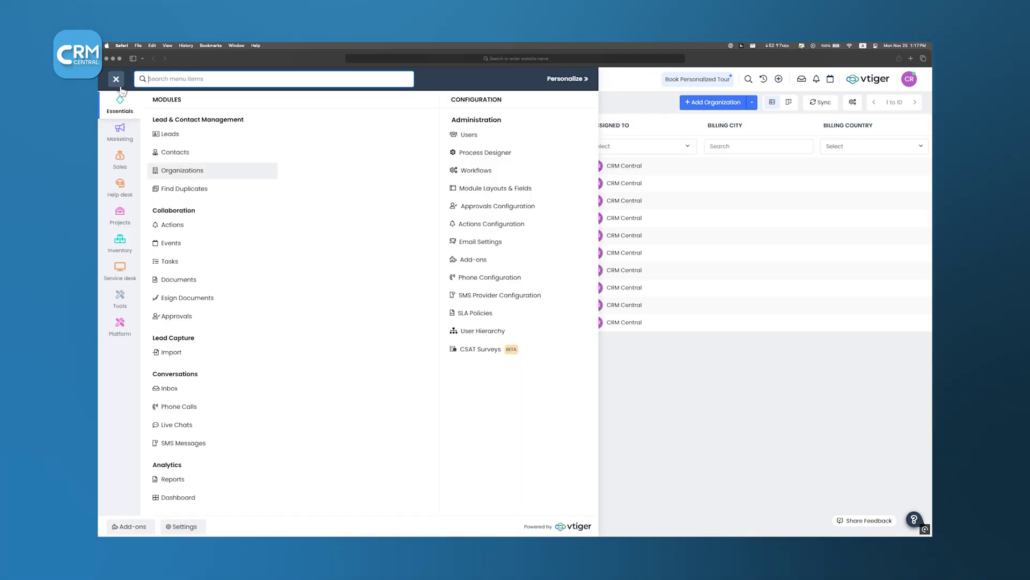
{"action": "left_click", "coordinate": [131, 165]}
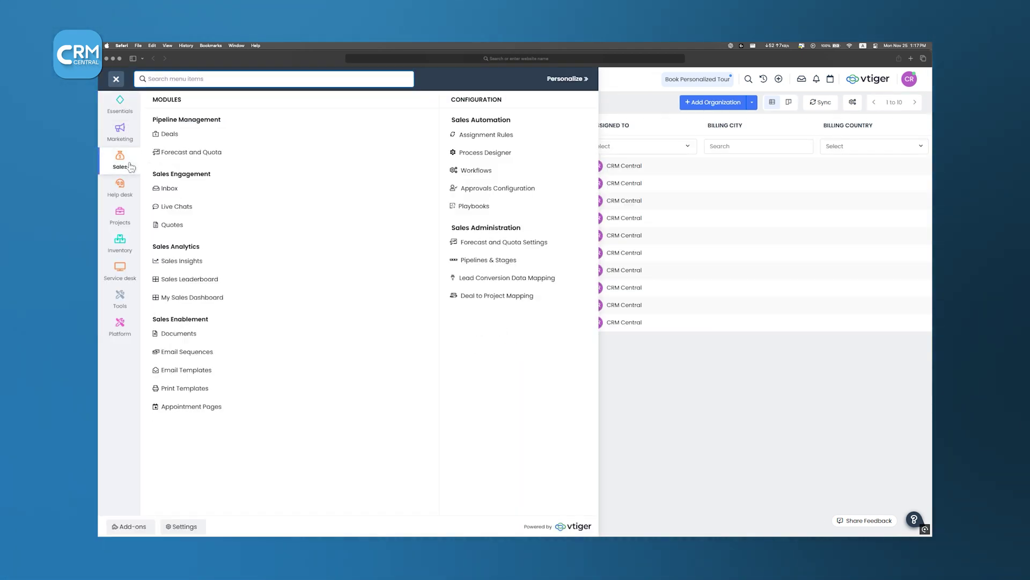
{"action": "left_click", "coordinate": [172, 152]}
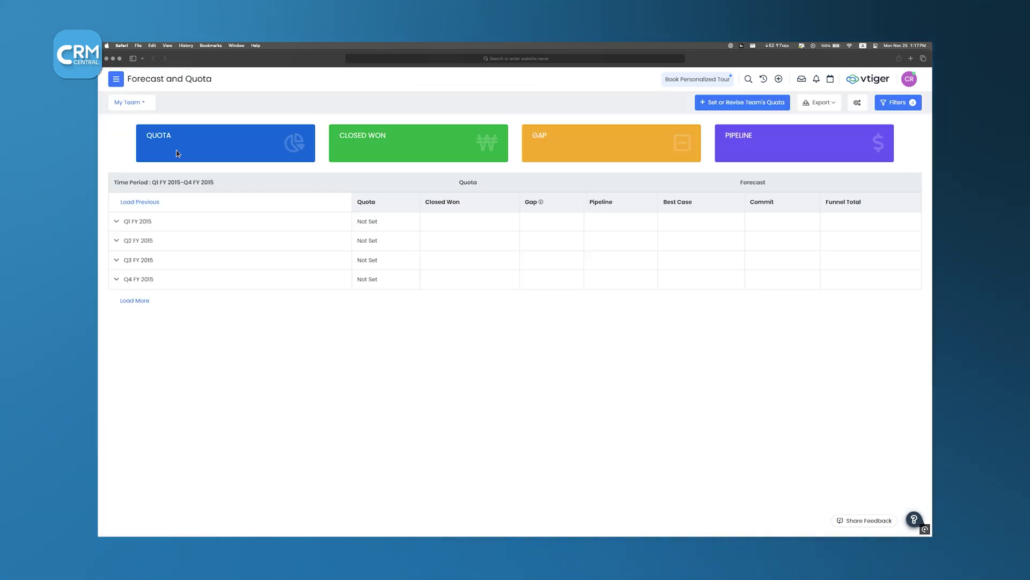
{"action": "left_click", "coordinate": [116, 80]}
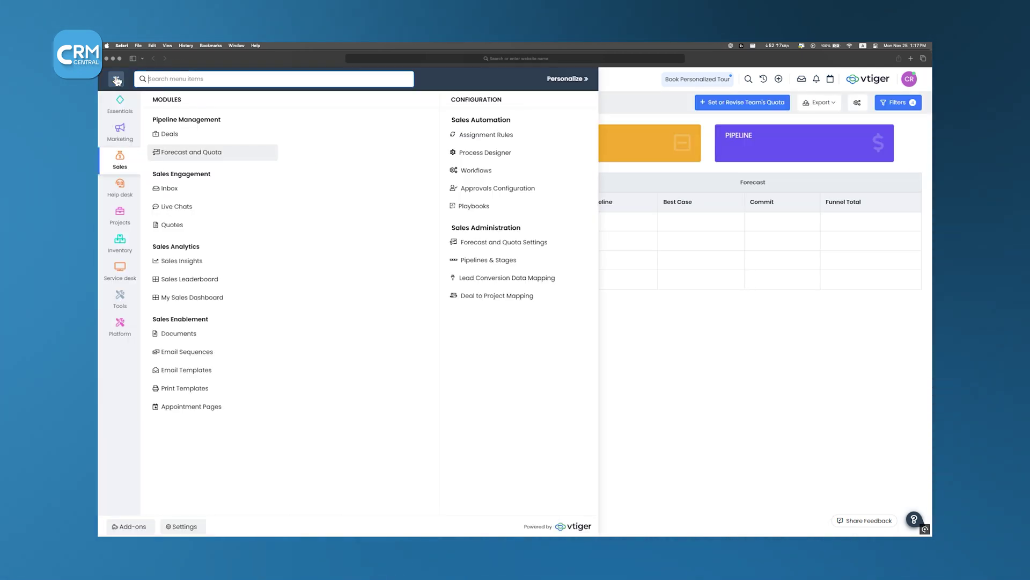
{"action": "left_click", "coordinate": [161, 133]}
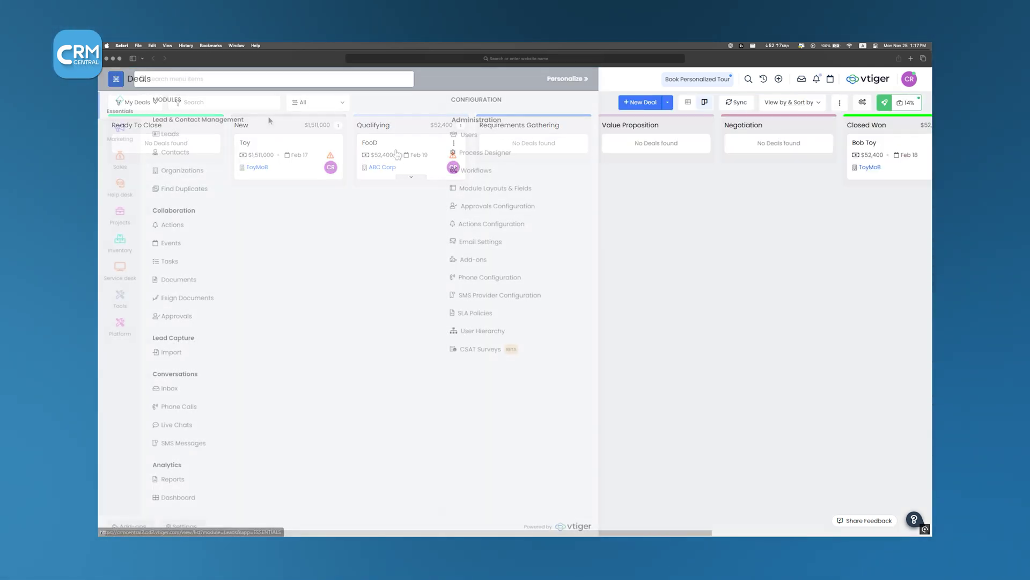
Step: Open the Leads Fields & Layout settings and scroll through the lead fields
{"action": "left_click", "coordinate": [205, 134]}
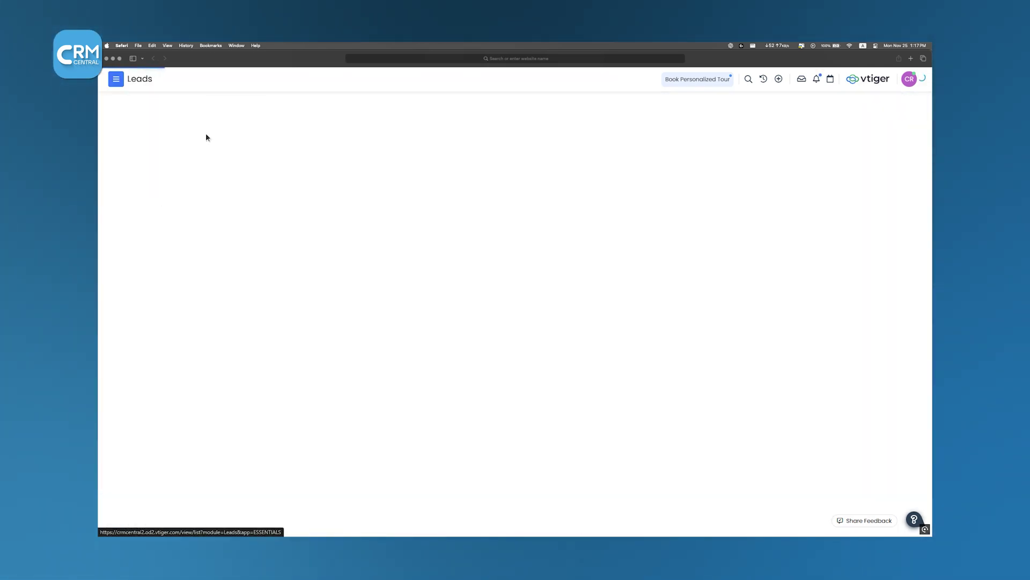
{"action": "left_click", "coordinate": [803, 102]}
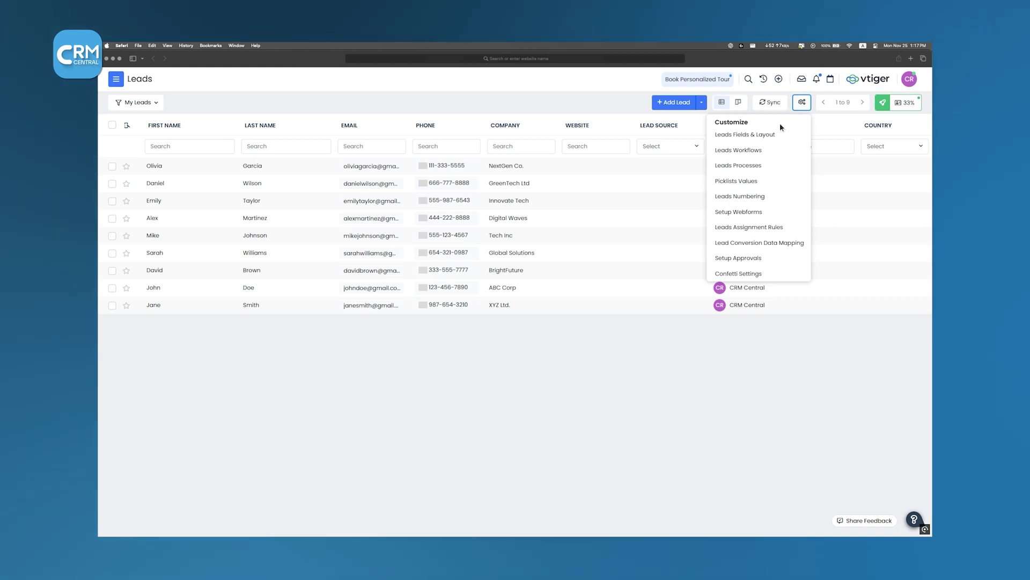
{"action": "left_click", "coordinate": [773, 138]}
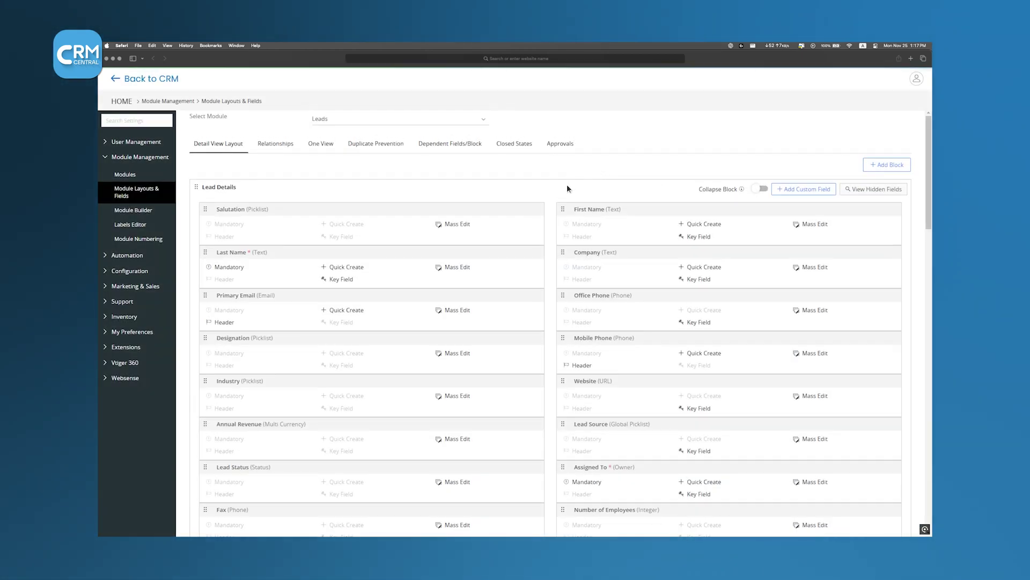
{"action": "scroll", "coordinate": [556, 191], "scroll_direction": "down", "scroll_amount": 5}
{"action": "scroll", "coordinate": [556, 190], "scroll_direction": "down", "scroll_amount": 6}
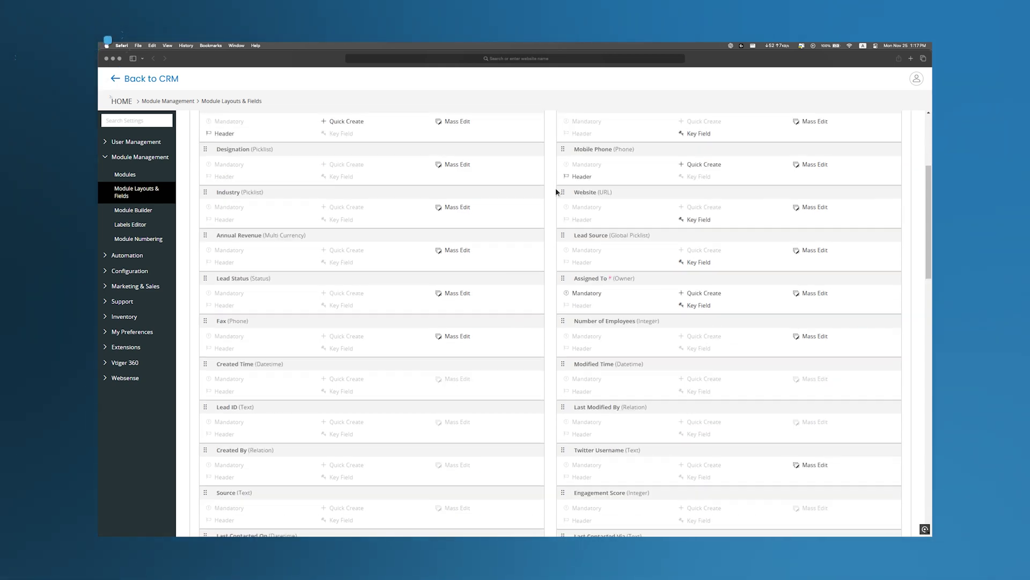
{"action": "scroll", "coordinate": [555, 190], "scroll_direction": "down", "scroll_amount": 5}
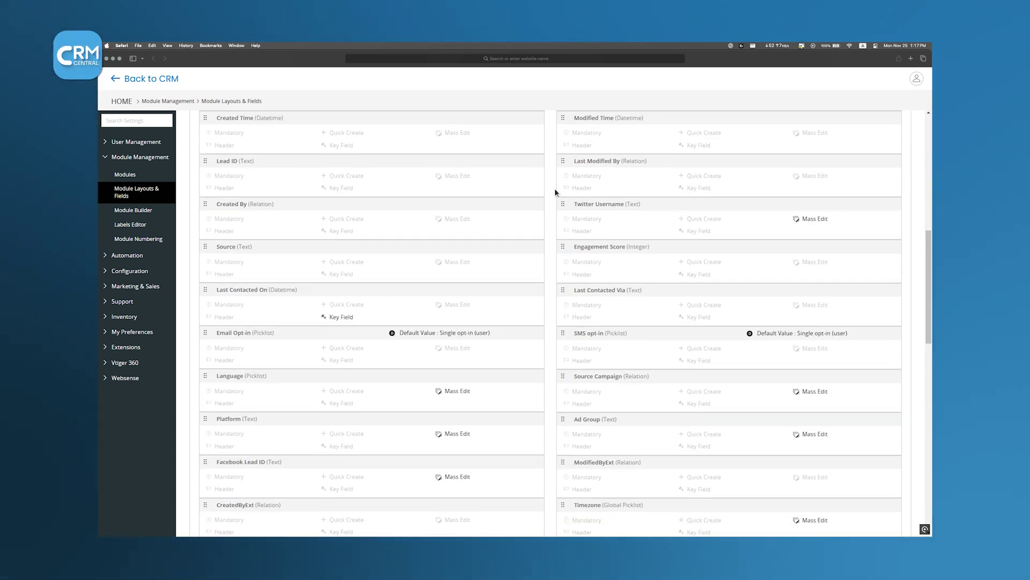
{"action": "scroll", "coordinate": [555, 191], "scroll_direction": "up", "scroll_amount": 15}
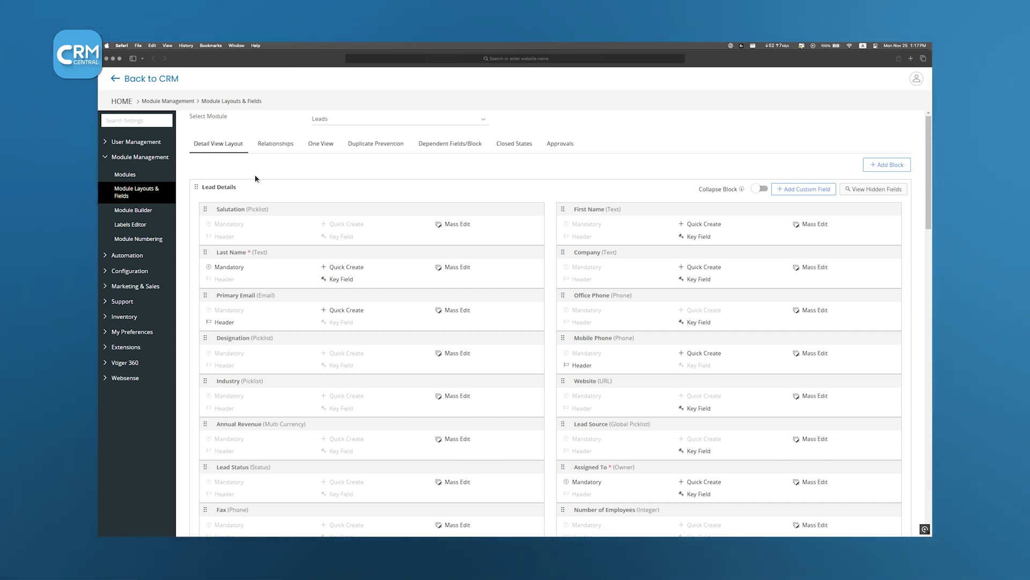
Step: Review the Leads Relationships tab, then move on to the One View setup
{"action": "left_click", "coordinate": [275, 144]}
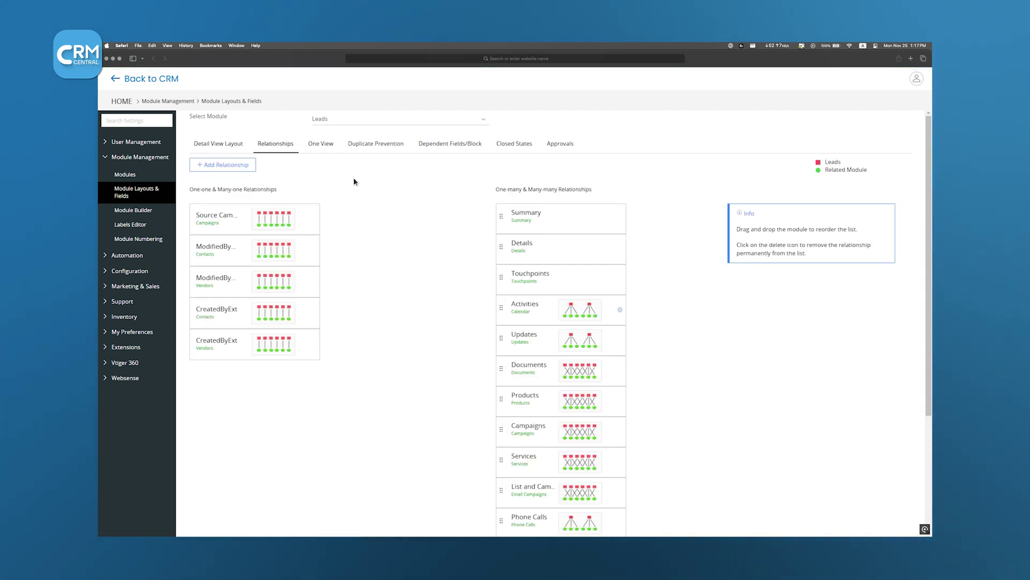
{"action": "scroll", "coordinate": [405, 207], "scroll_direction": "down", "scroll_amount": 5}
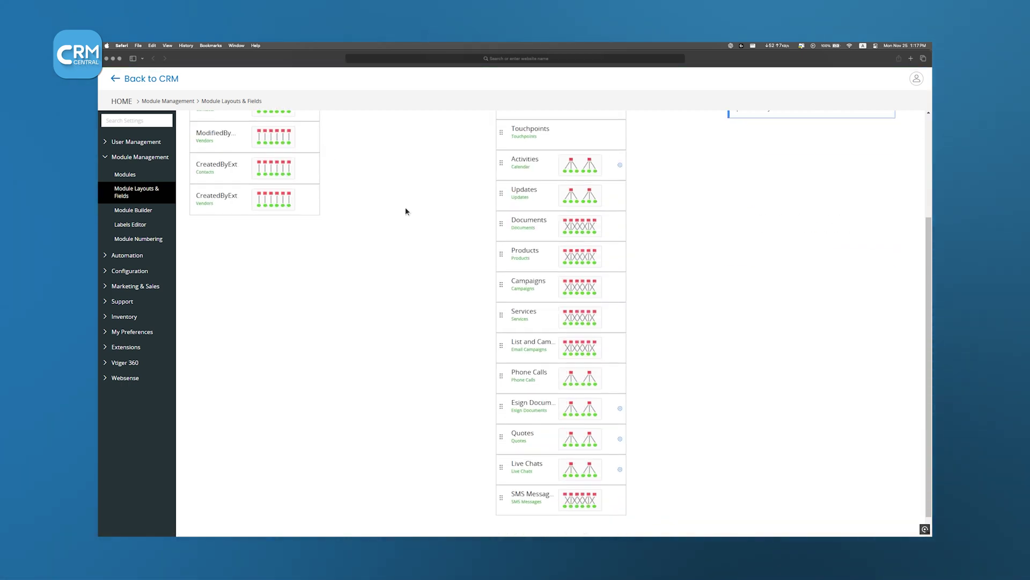
{"action": "scroll", "coordinate": [404, 207], "scroll_direction": "up", "scroll_amount": 10}
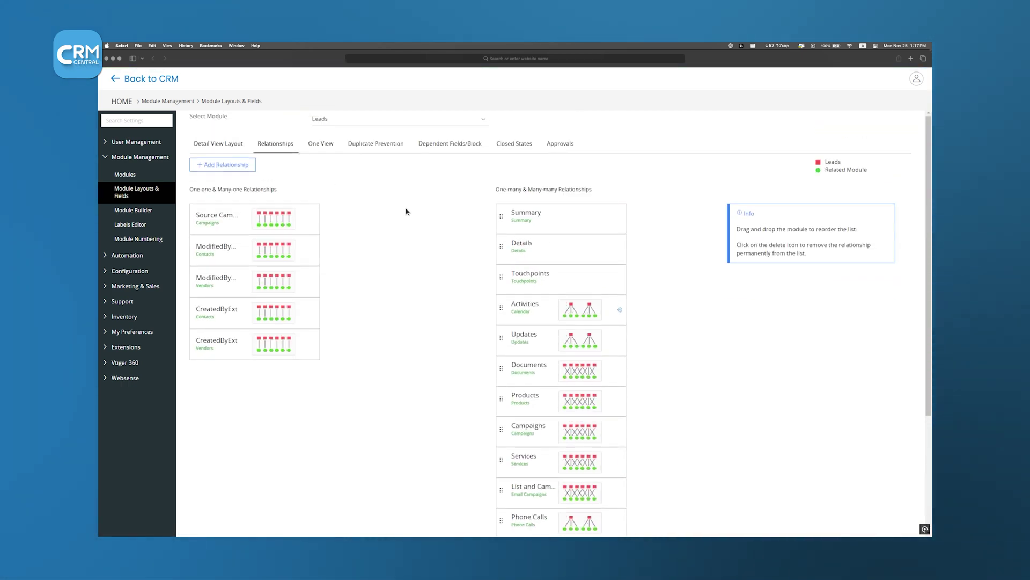
{"action": "left_click", "coordinate": [329, 145]}
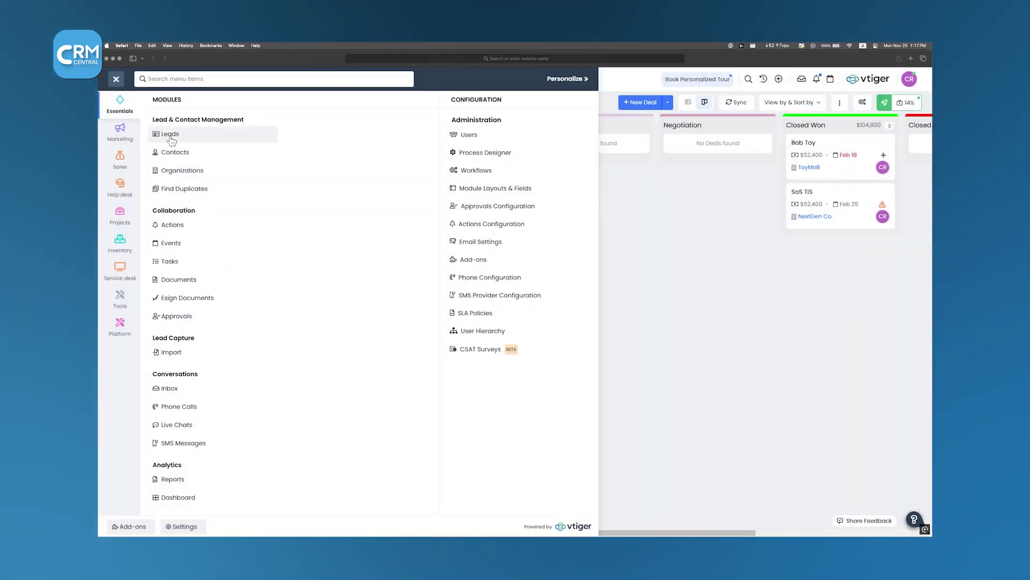
Step: Browse Leads and the report folders, then set ABC Corp as the FooD deal's organization
{"action": "left_click", "coordinate": [170, 135]}
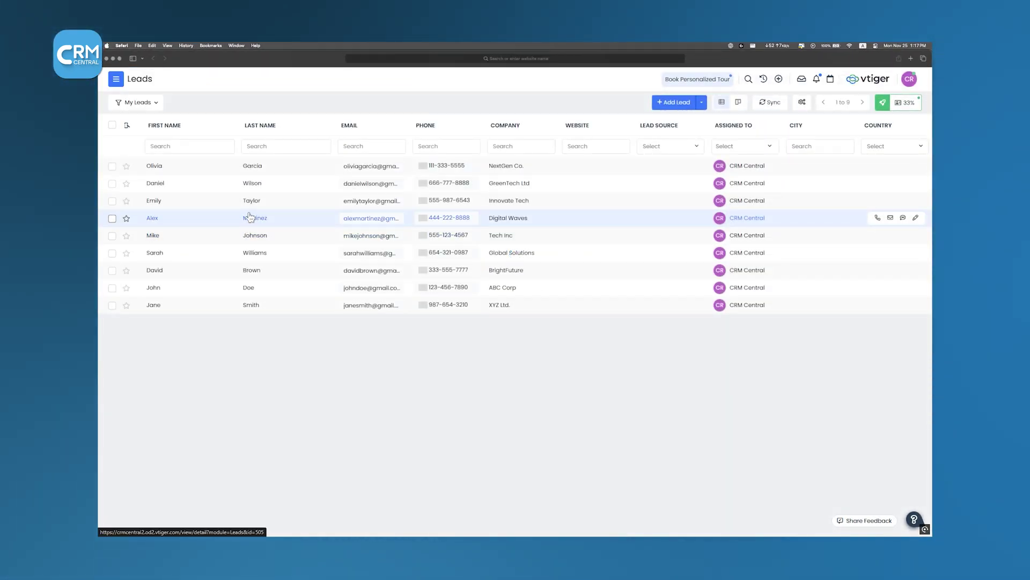
{"action": "left_click", "coordinate": [250, 217]}
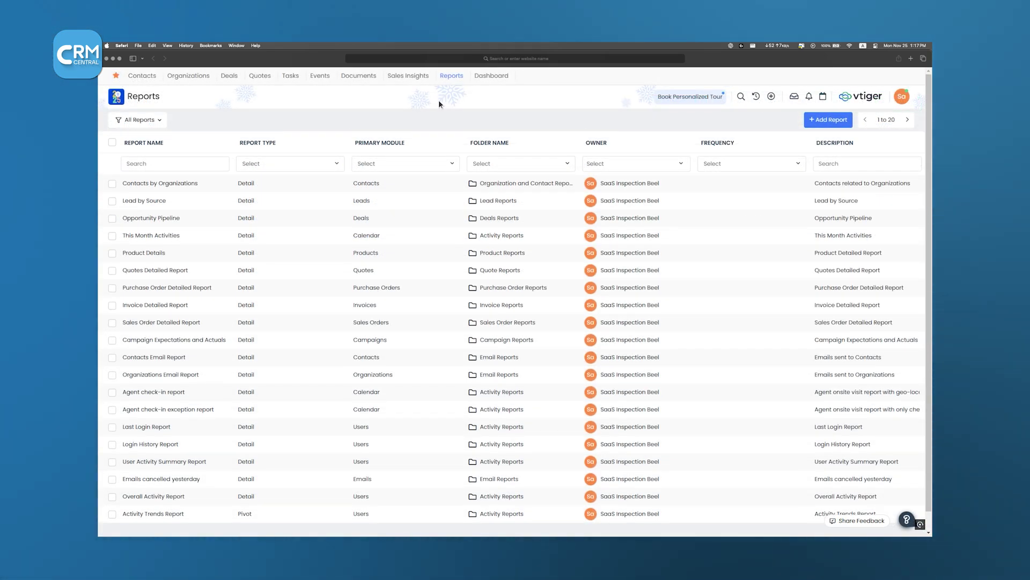
{"action": "left_click", "coordinate": [154, 121]}
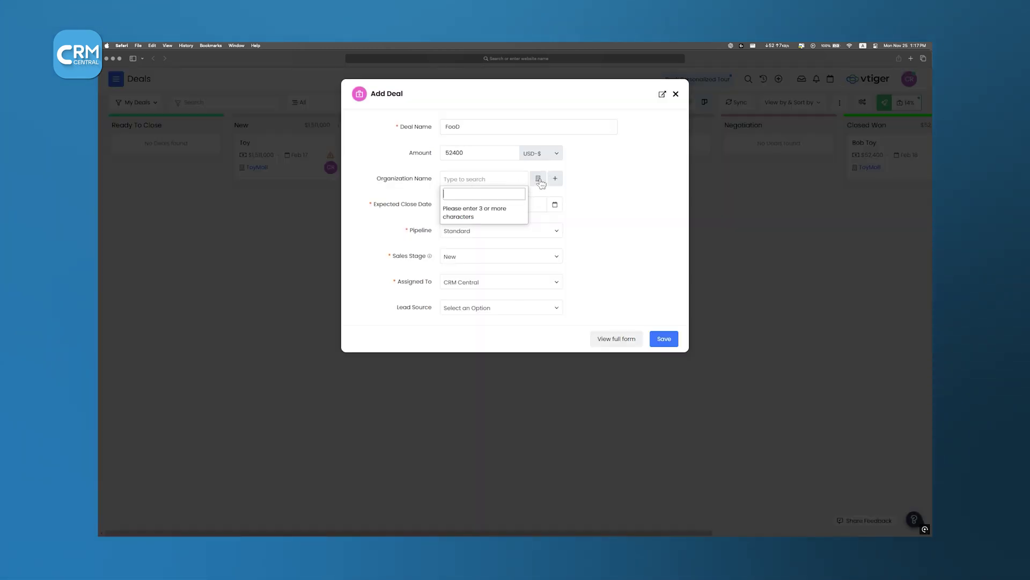
{"action": "left_click", "coordinate": [539, 180]}
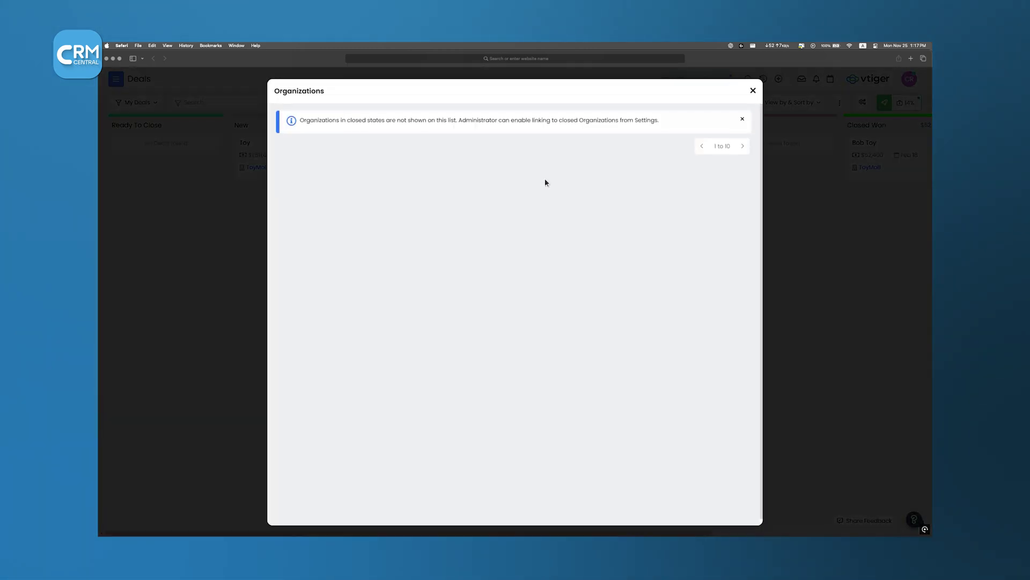
{"action": "left_click", "coordinate": [414, 236]}
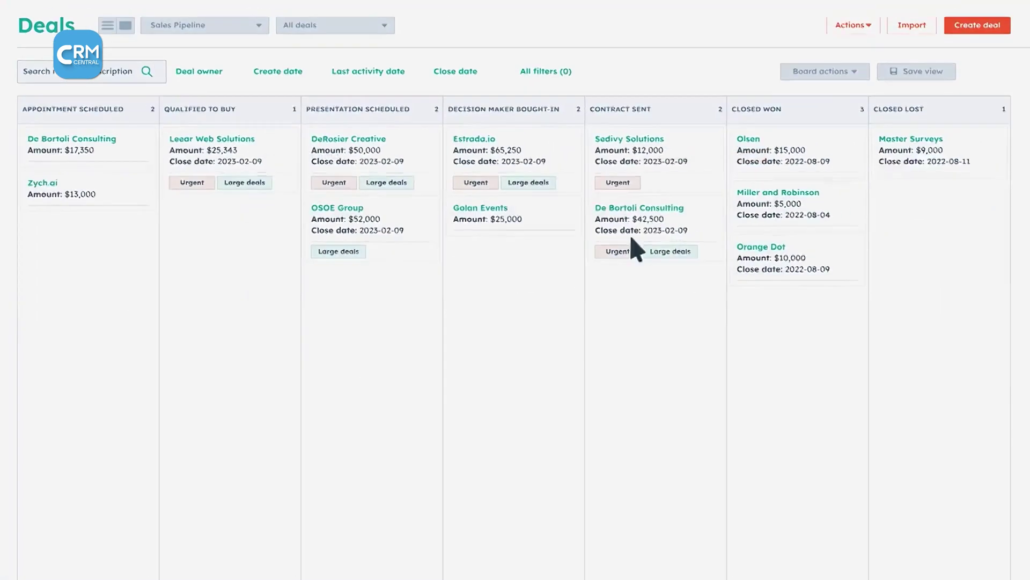
Step: Drag the De Bortoli Consulting deal from Contract Sent into Closed Won
{"action": "left_click_drag", "start_coordinate": [636, 248], "coordinate": [805, 341]}
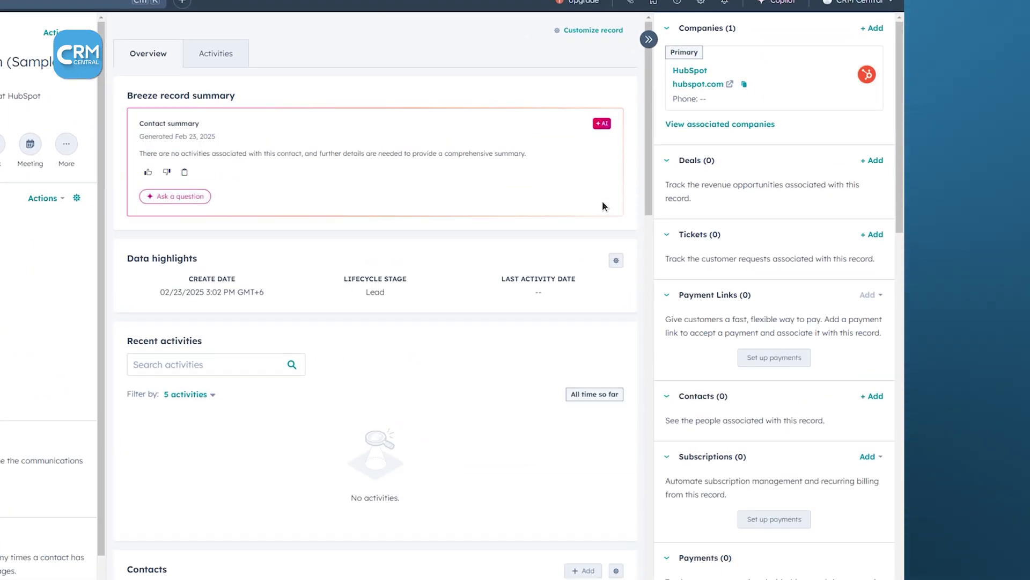
Step: Scroll through the sample contact record's sidebar and middle column
{"action": "scroll", "coordinate": [716, 220], "scroll_direction": "down", "scroll_amount": 3}
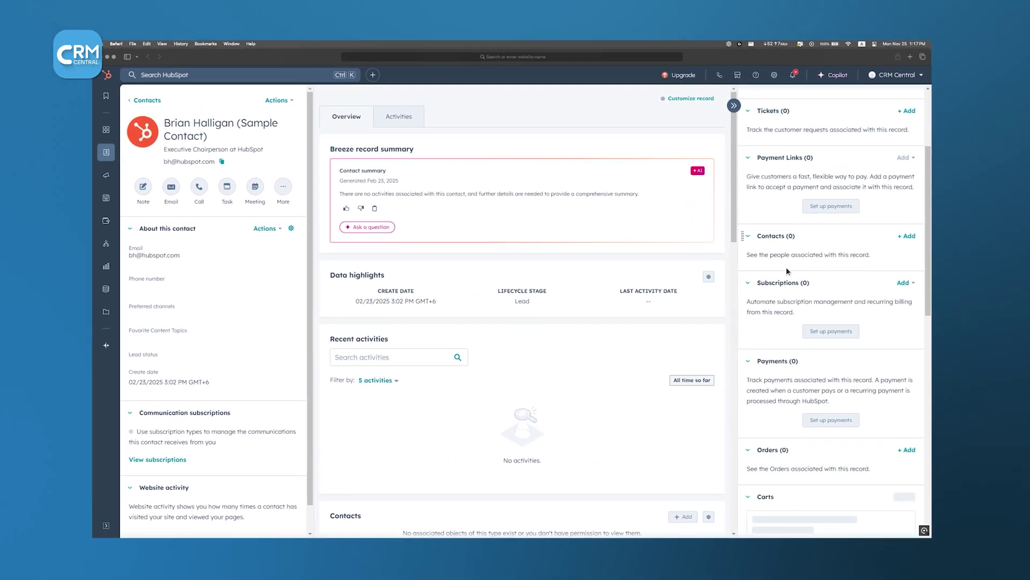
{"action": "scroll", "coordinate": [787, 266], "scroll_direction": "down", "scroll_amount": 5}
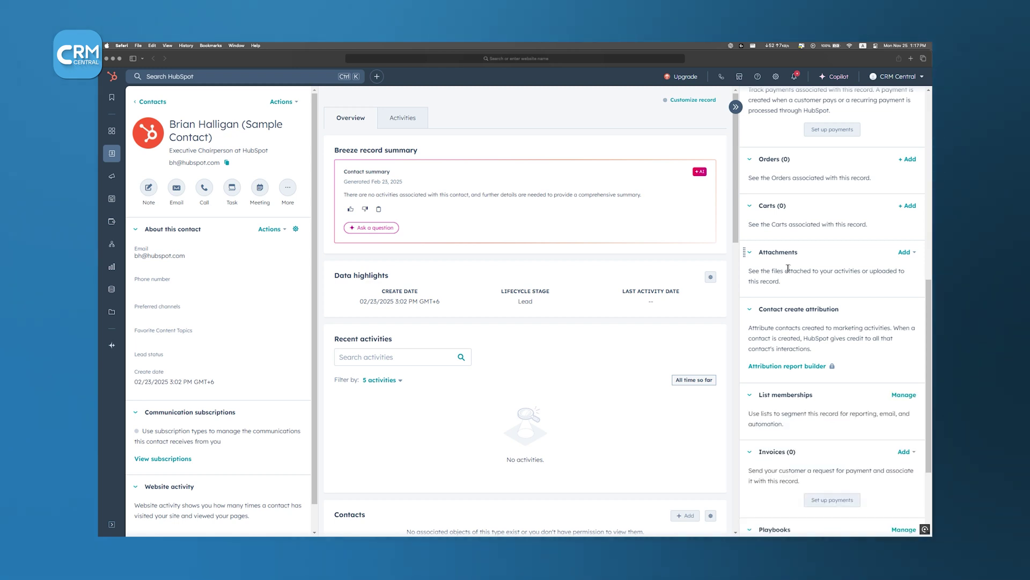
{"action": "scroll", "coordinate": [788, 268], "scroll_direction": "down", "scroll_amount": 3}
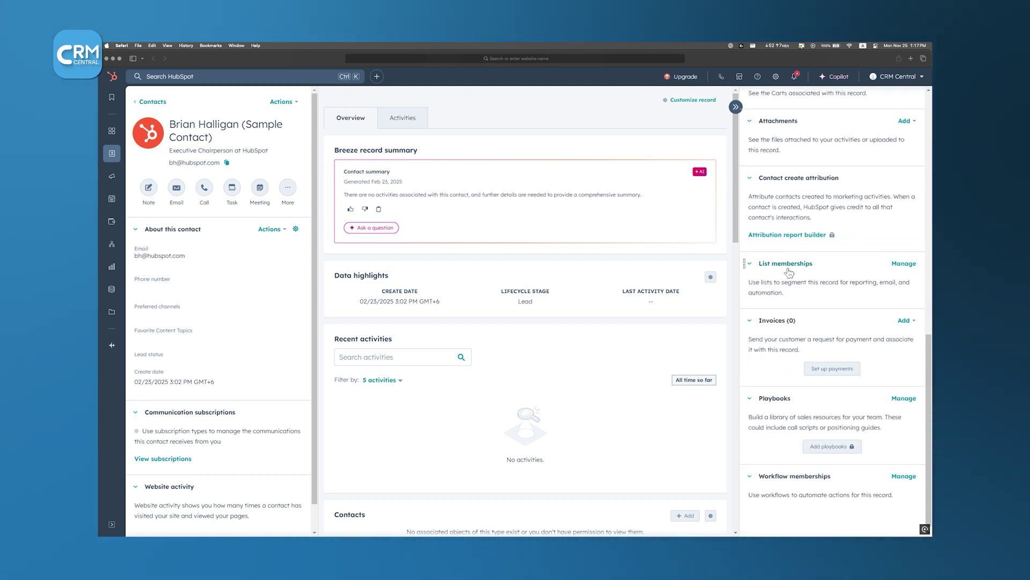
{"action": "scroll", "coordinate": [789, 272], "scroll_direction": "up", "scroll_amount": 10}
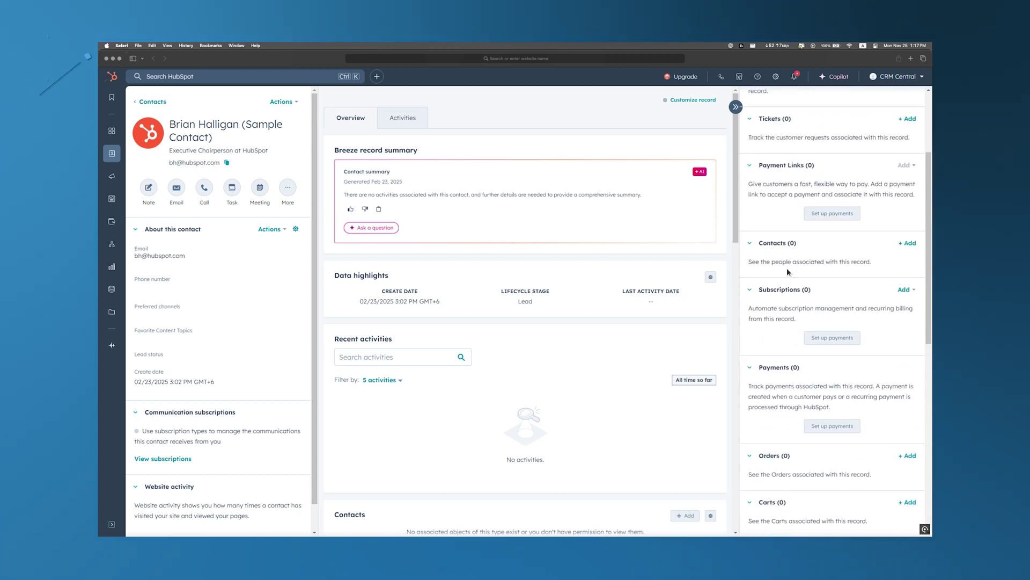
{"action": "scroll", "coordinate": [618, 348], "scroll_direction": "down", "scroll_amount": 8}
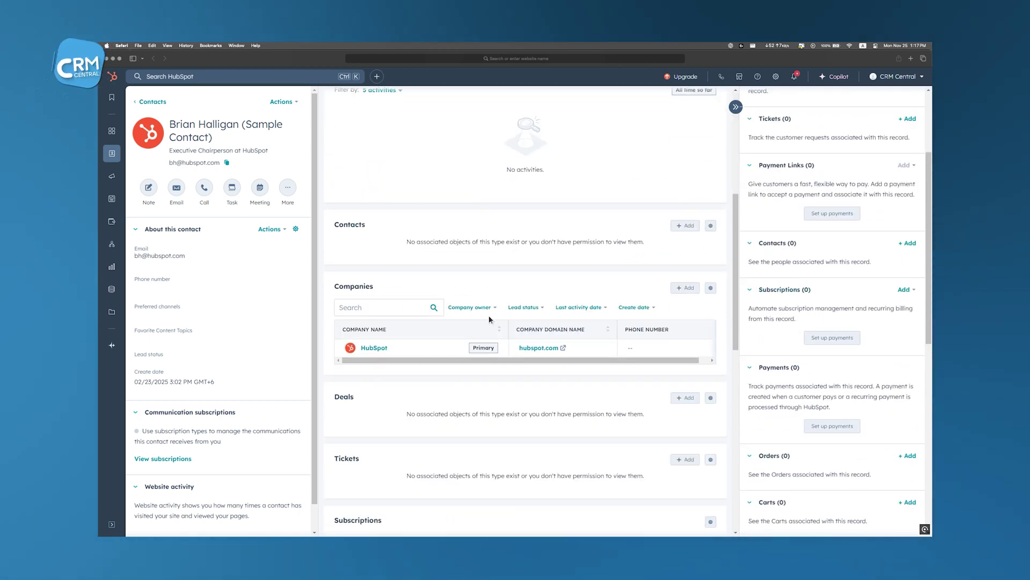
{"action": "scroll", "coordinate": [481, 317], "scroll_direction": "down", "scroll_amount": 3}
{"action": "scroll", "coordinate": [258, 303], "scroll_direction": "down", "scroll_amount": 1}
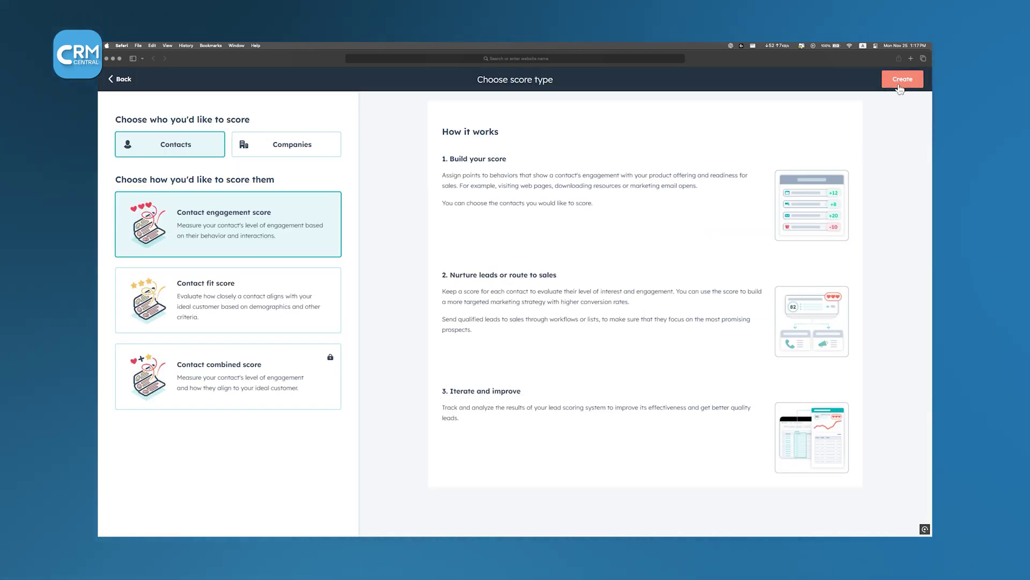
Step: Create a draft contact engagement score, check which contacts it applies to, and return to Lead Scoring
{"action": "left_click", "coordinate": [900, 86]}
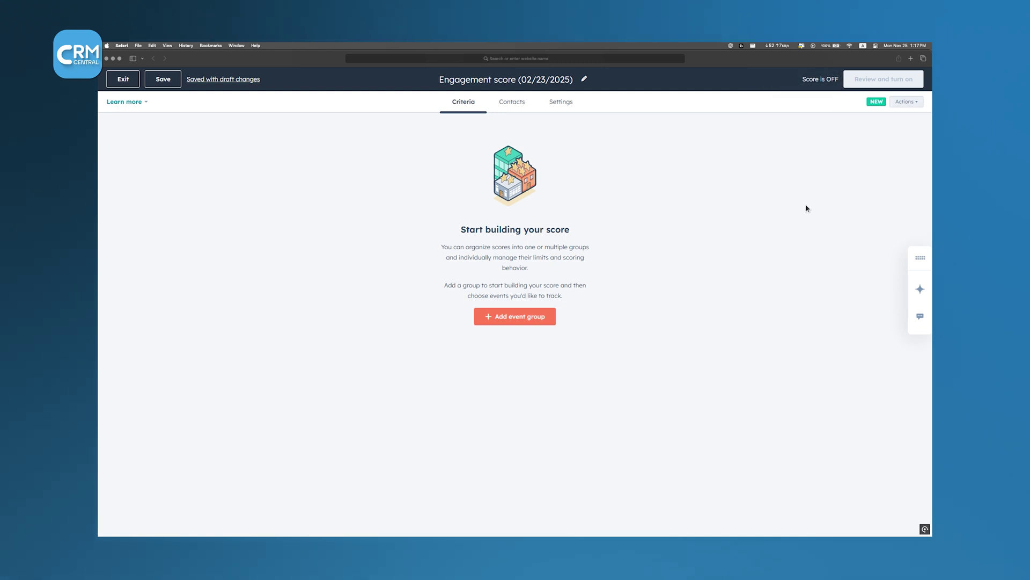
{"action": "left_click", "coordinate": [520, 107]}
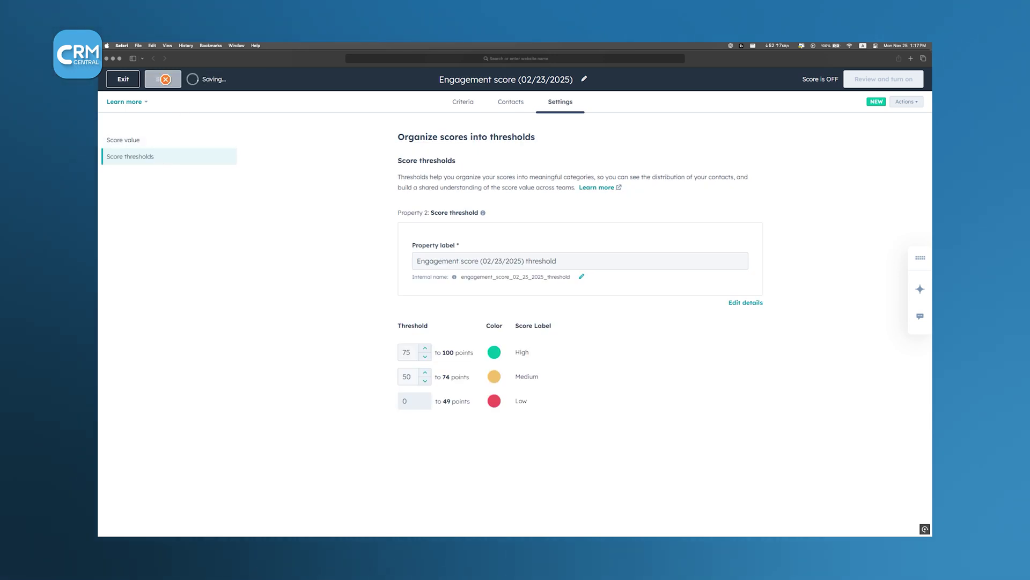
{"action": "left_click", "coordinate": [123, 80]}
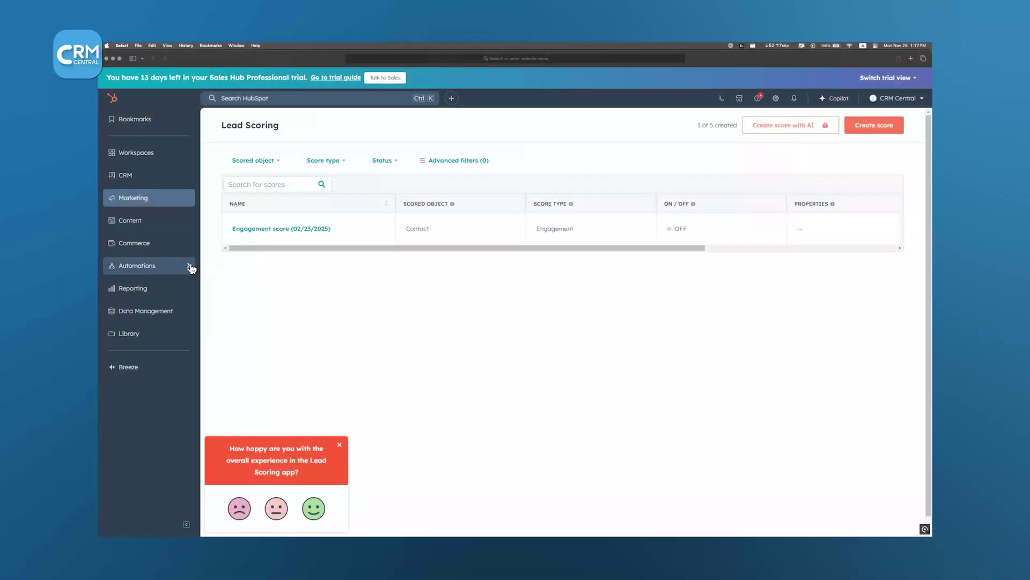
Step: Start a new workflow in Workflows from the form email-series template
{"action": "mouse_move", "coordinate": [185, 268]}
{"action": "left_click", "coordinate": [227, 269]}
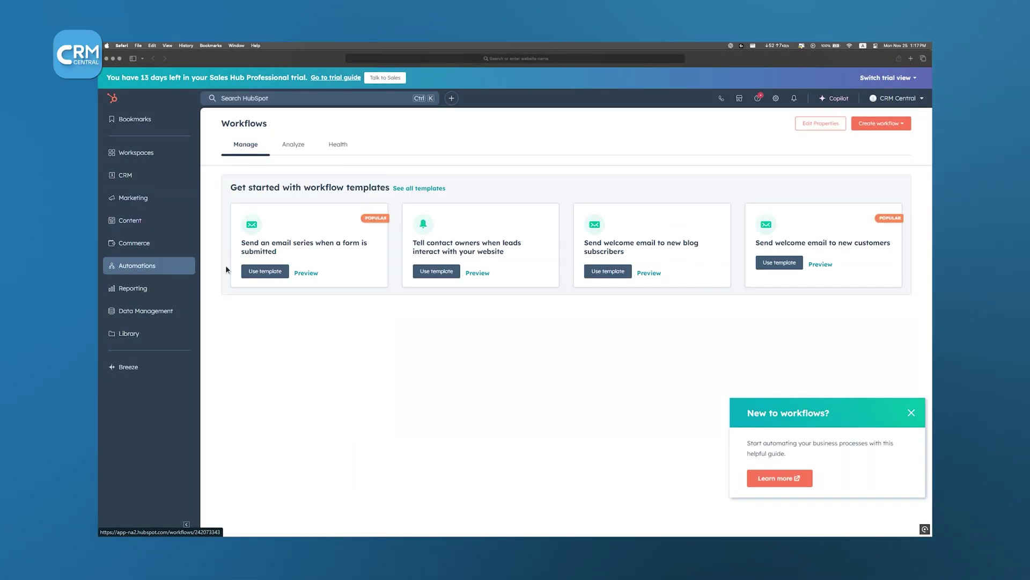
{"action": "left_click", "coordinate": [265, 271]}
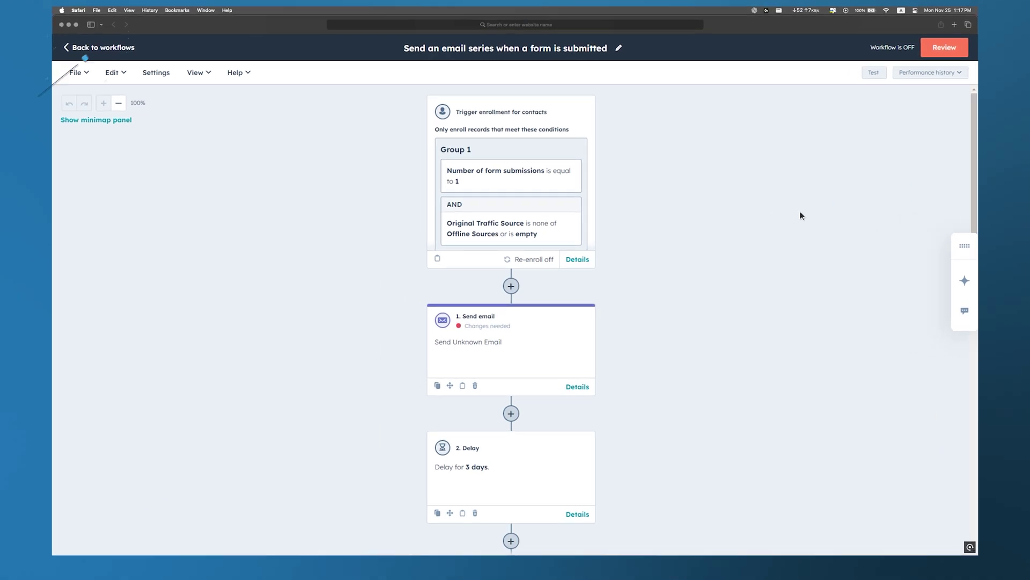
Step: Review the template's timing and performance, connections, and details steps
{"action": "scroll", "coordinate": [721, 179], "scroll_direction": "down", "scroll_amount": 6}
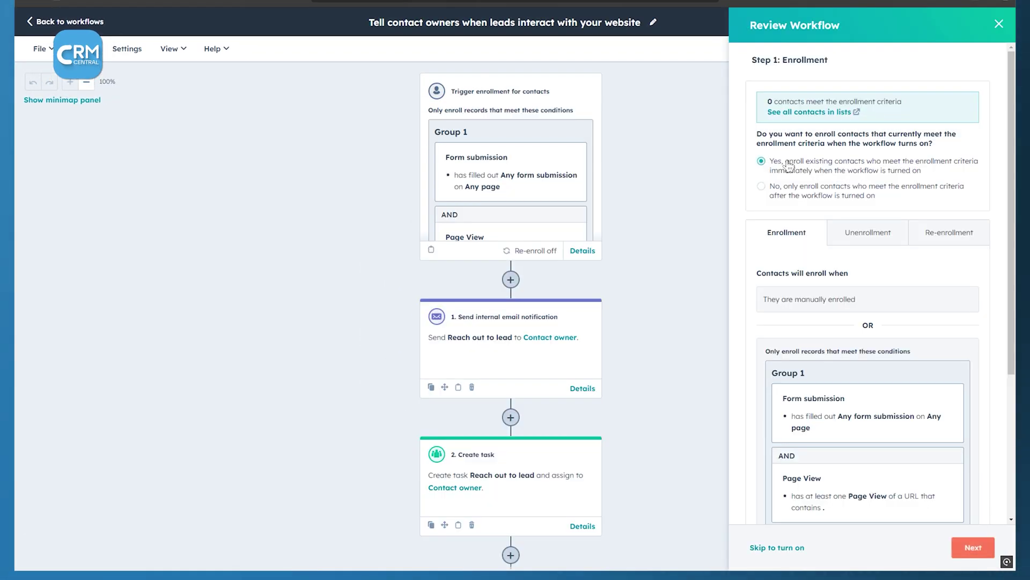
{"action": "left_click", "coordinate": [974, 551]}
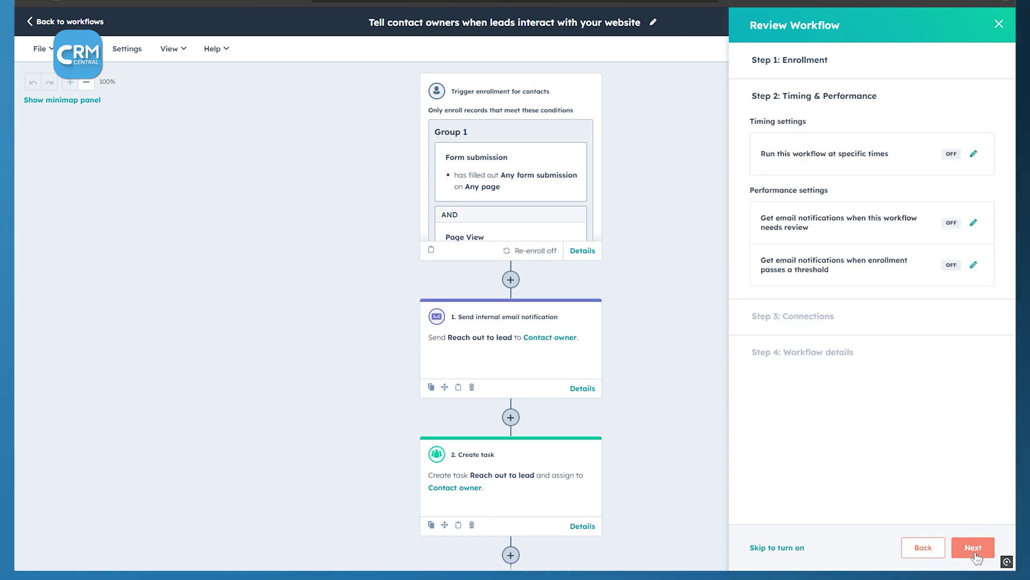
{"action": "left_click", "coordinate": [974, 549]}
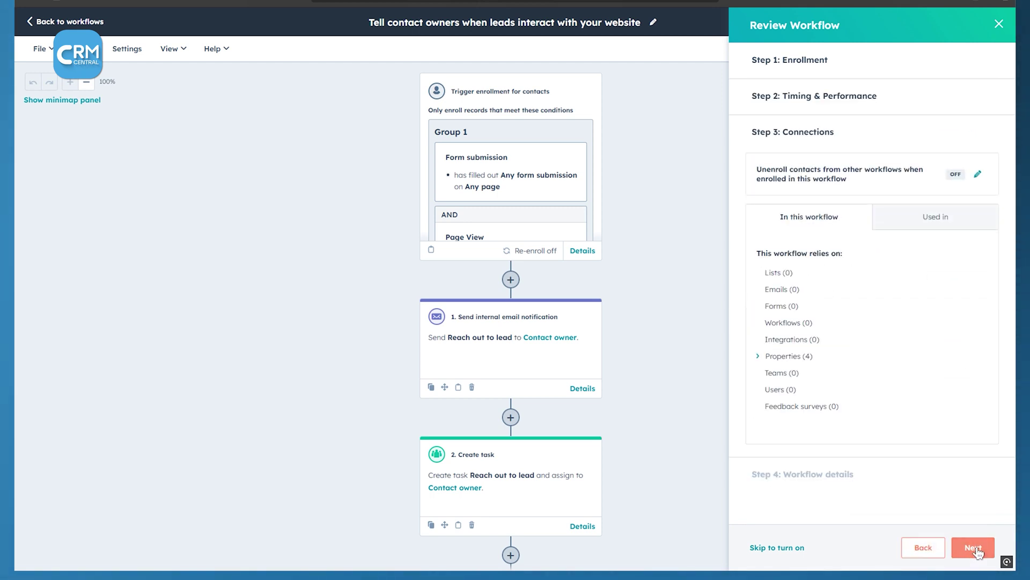
{"action": "left_click", "coordinate": [974, 549]}
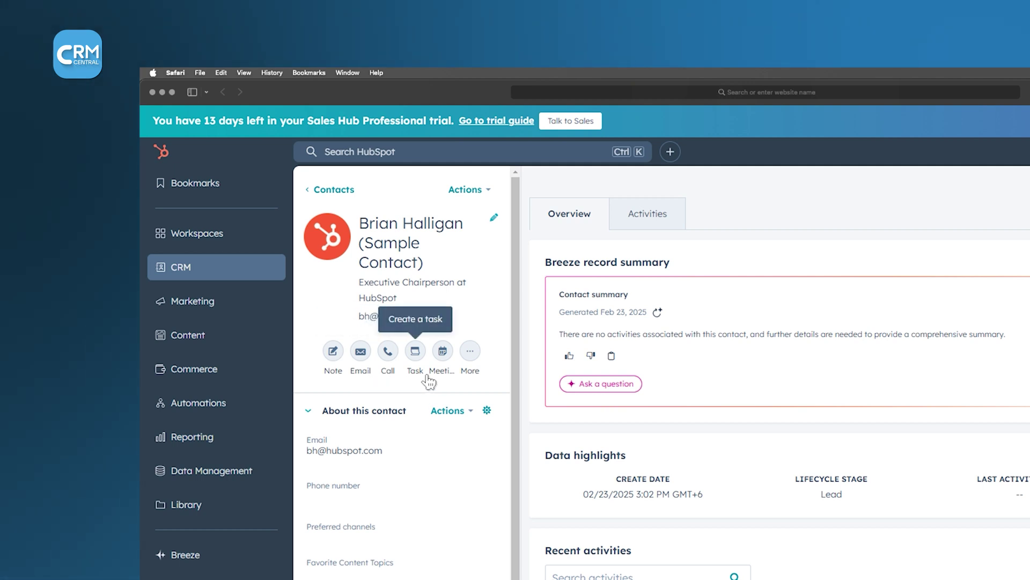
Step: Browse the sample contact's additional activity types under More, then close the list
{"action": "left_click", "coordinate": [471, 352]}
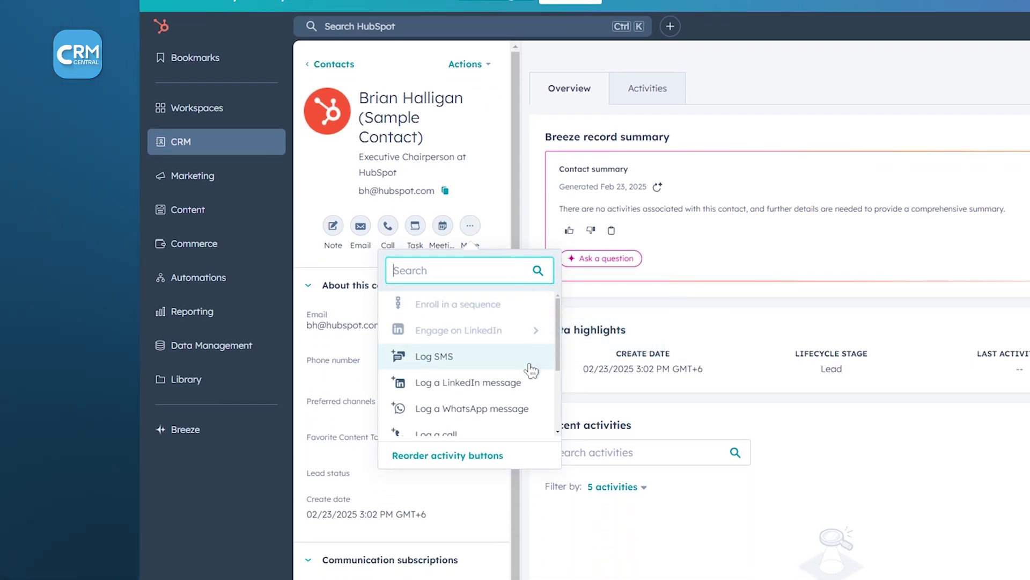
{"action": "scroll", "coordinate": [531, 371], "scroll_direction": "down", "scroll_amount": 3}
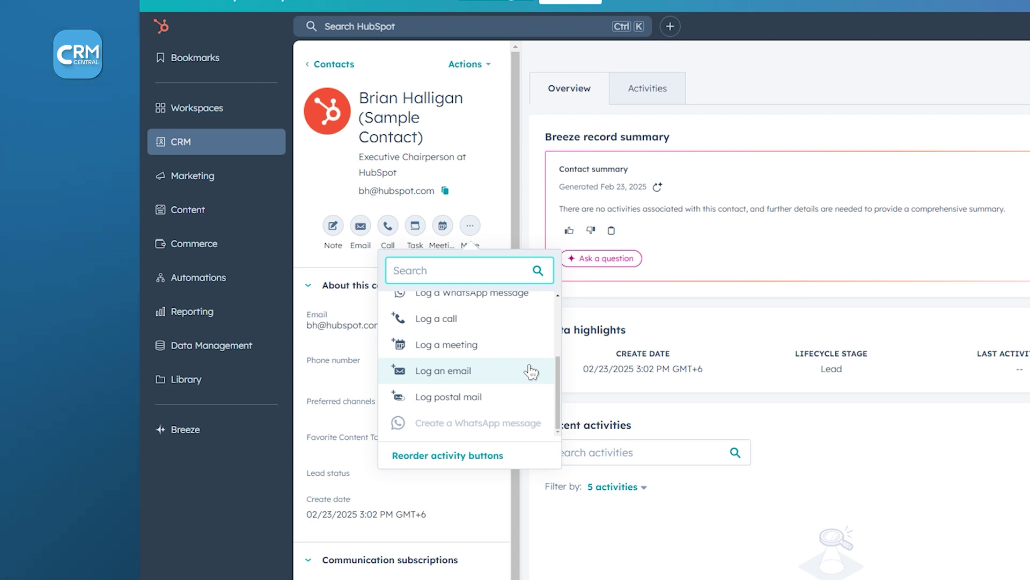
{"action": "mouse_move", "coordinate": [525, 430]}
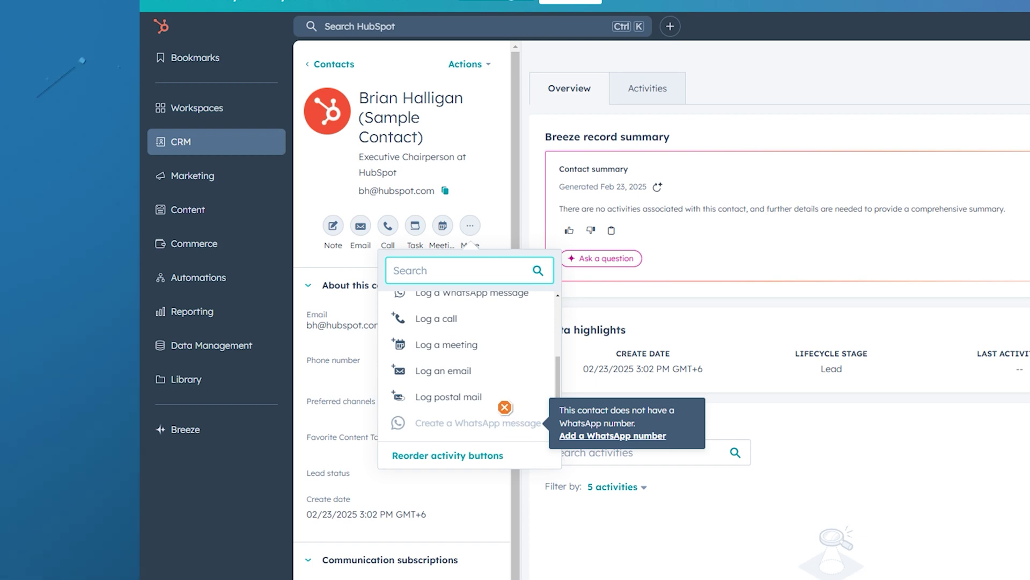
{"action": "left_click", "coordinate": [348, 260]}
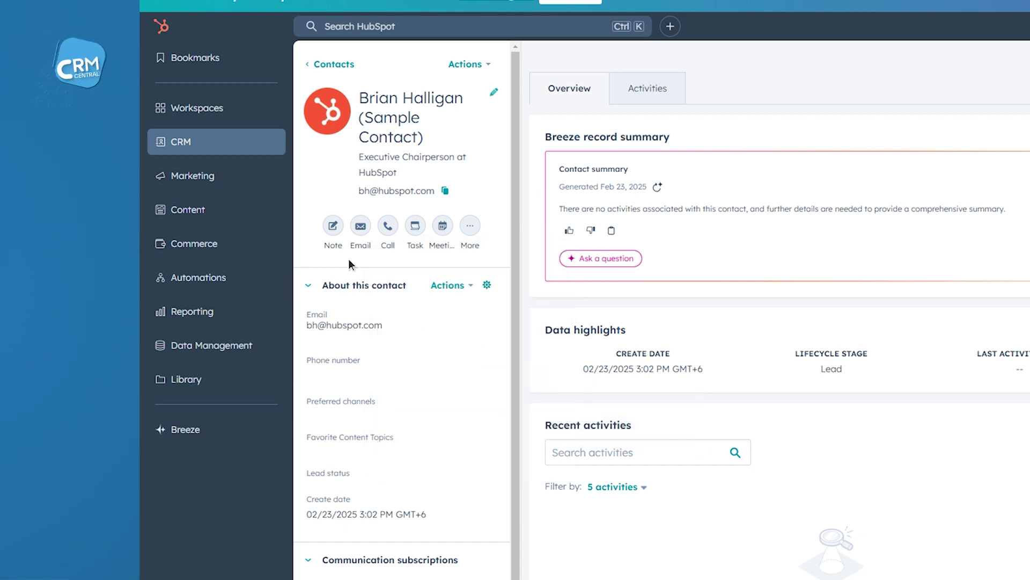
{"action": "scroll", "coordinate": [366, 270], "scroll_direction": "down", "scroll_amount": 1}
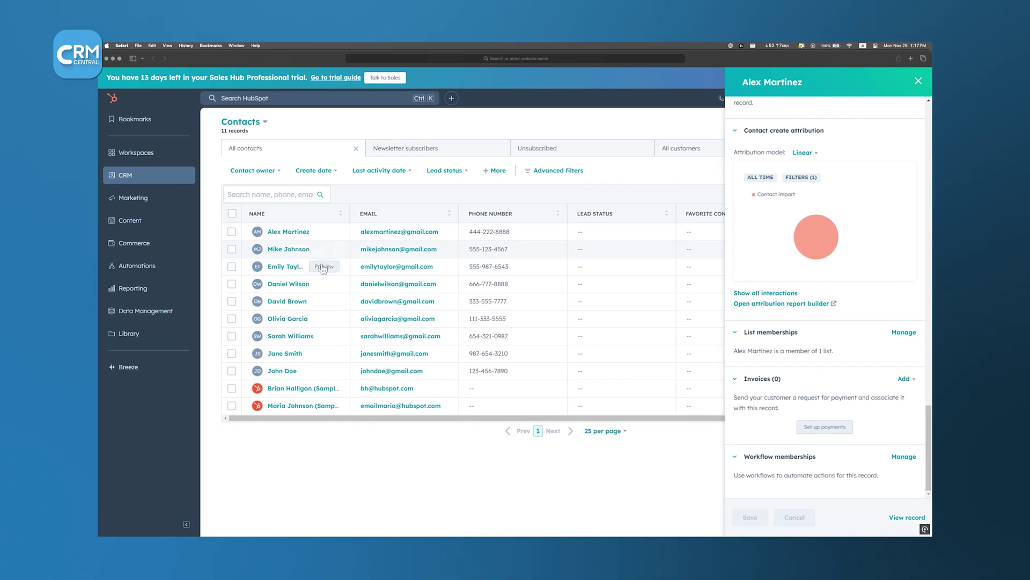
Step: Preview the third contact, the CTO, and open their full record
{"action": "left_click", "coordinate": [324, 267]}
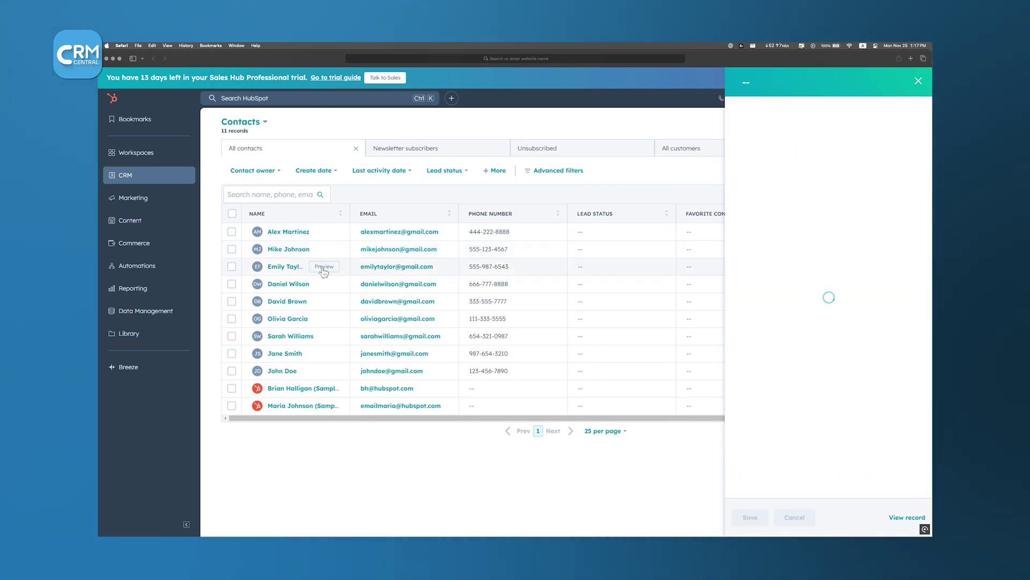
{"action": "left_click", "coordinate": [284, 267]}
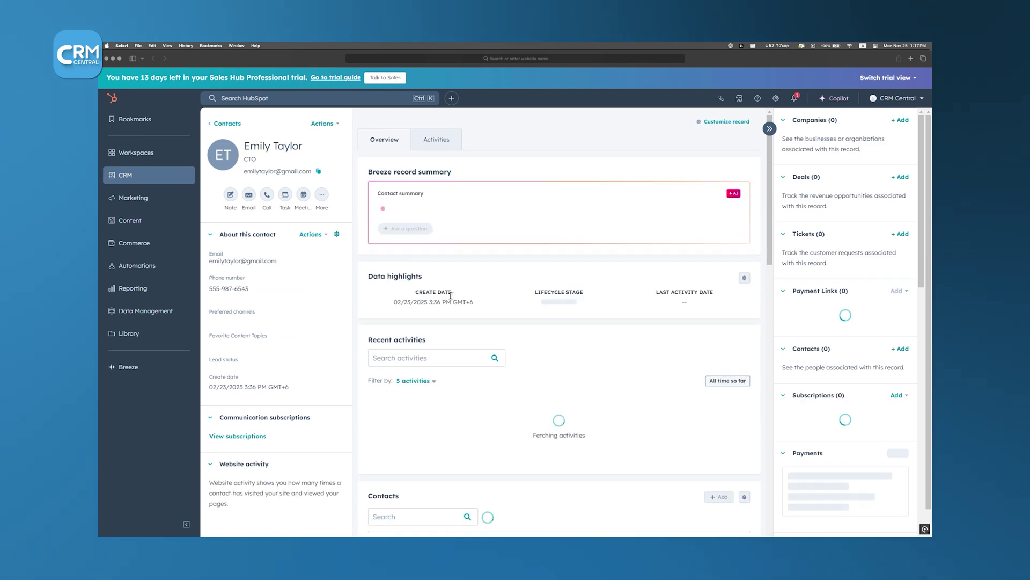